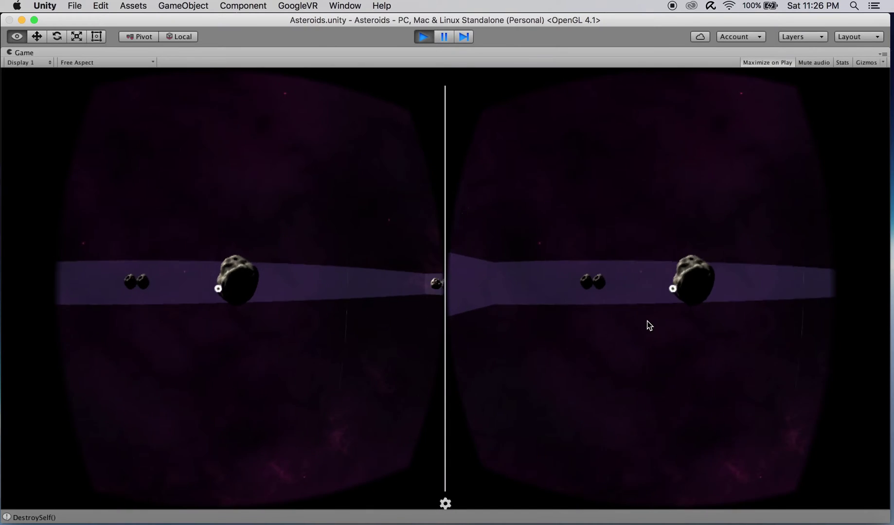
# Step: Shoot four asteroids in the running Cardboard demo by gazing at each and clicking
pyautogui.click(640, 324)
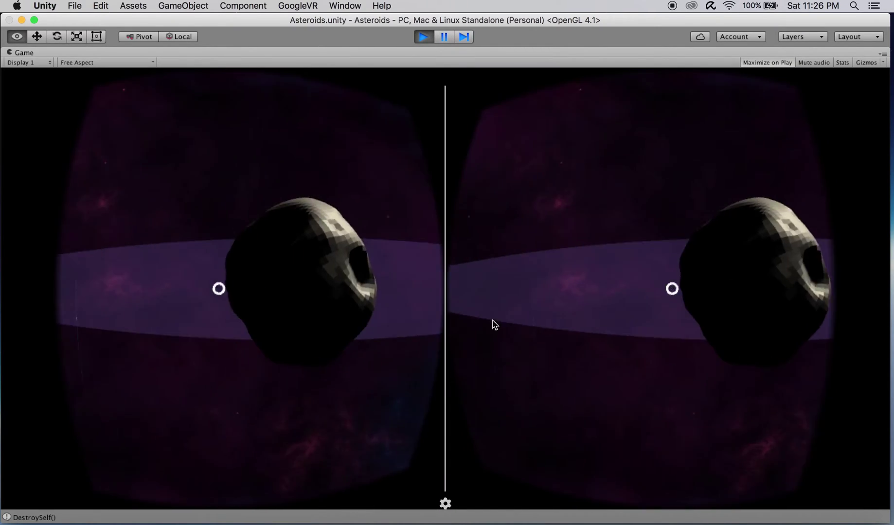
pyautogui.click(485, 315)
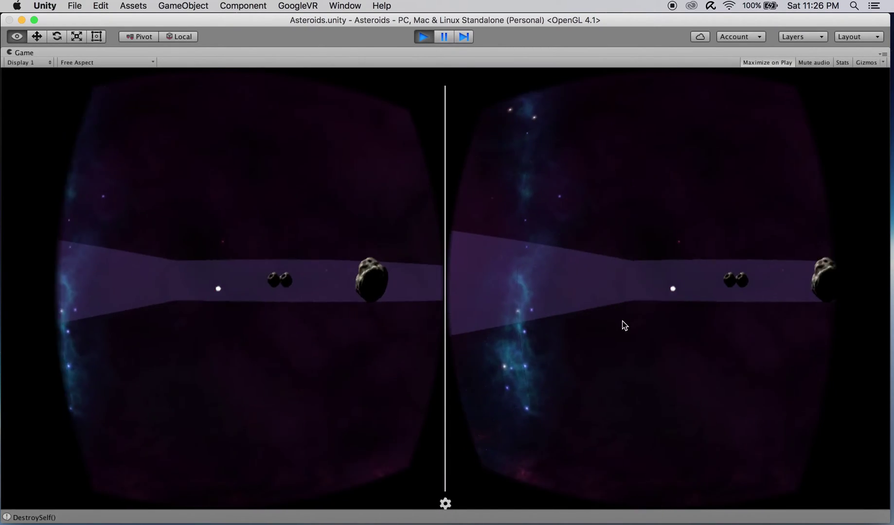
pyautogui.click(646, 319)
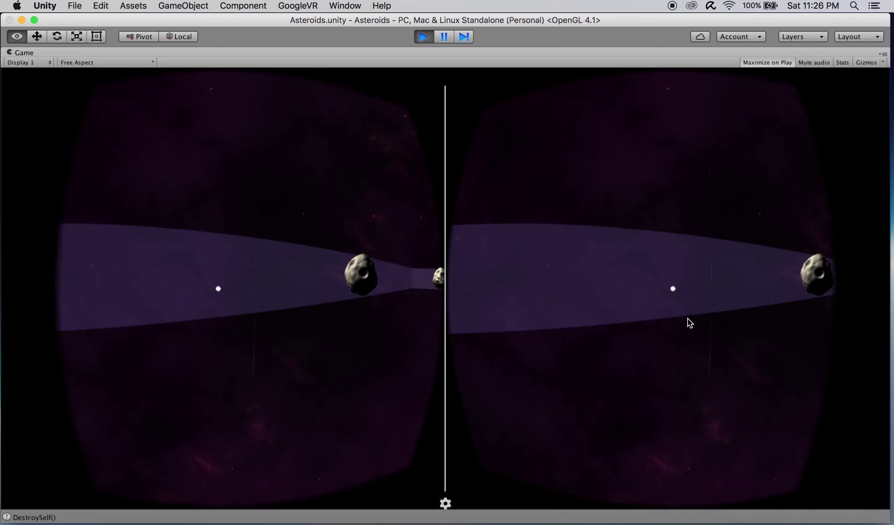
pyautogui.click(714, 313)
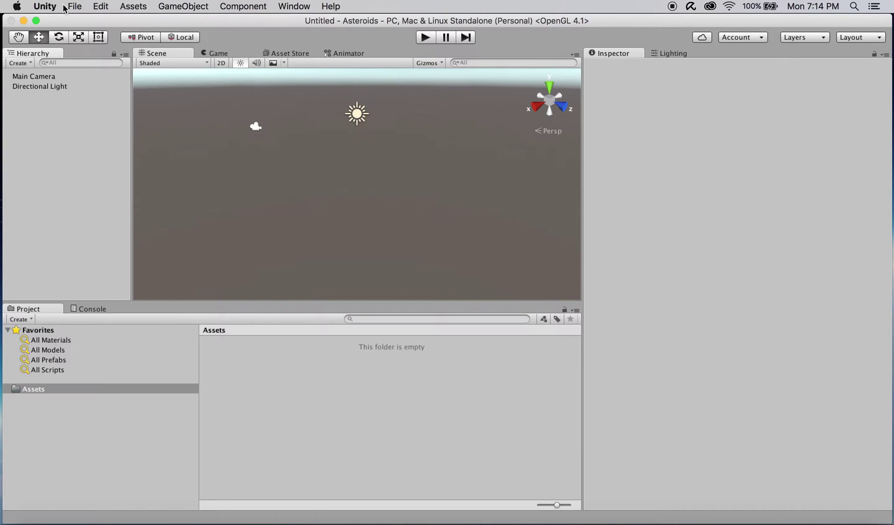
# Step: Select iOS in Build Settings, switch platform, and close the window
pyautogui.click(70, 6)
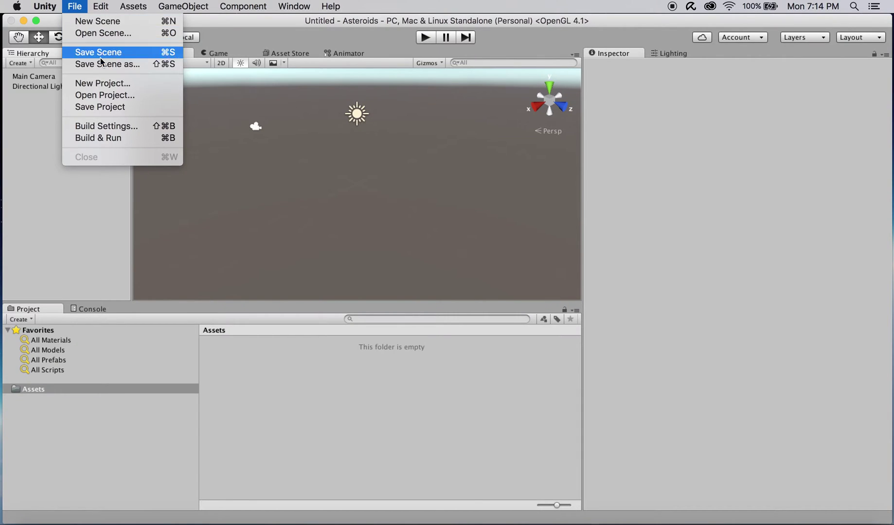
pyautogui.click(119, 126)
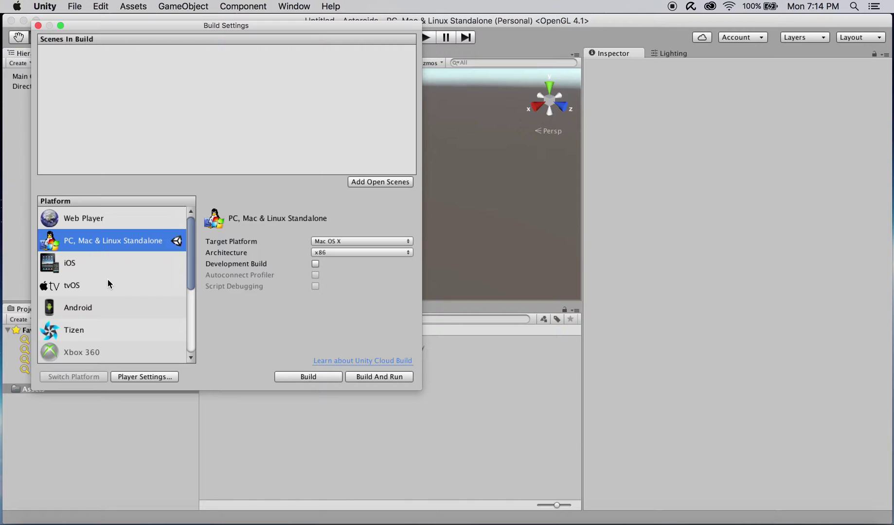
pyautogui.click(101, 262)
pyautogui.click(92, 378)
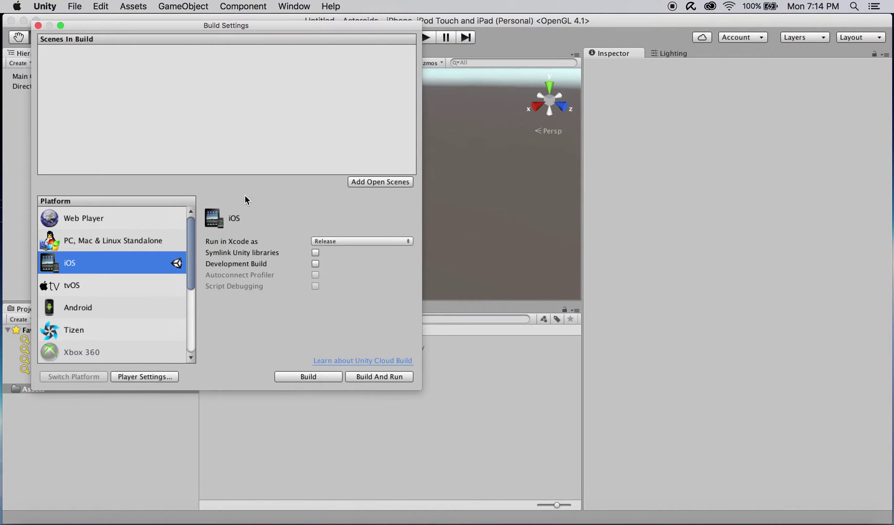
pyautogui.click(38, 25)
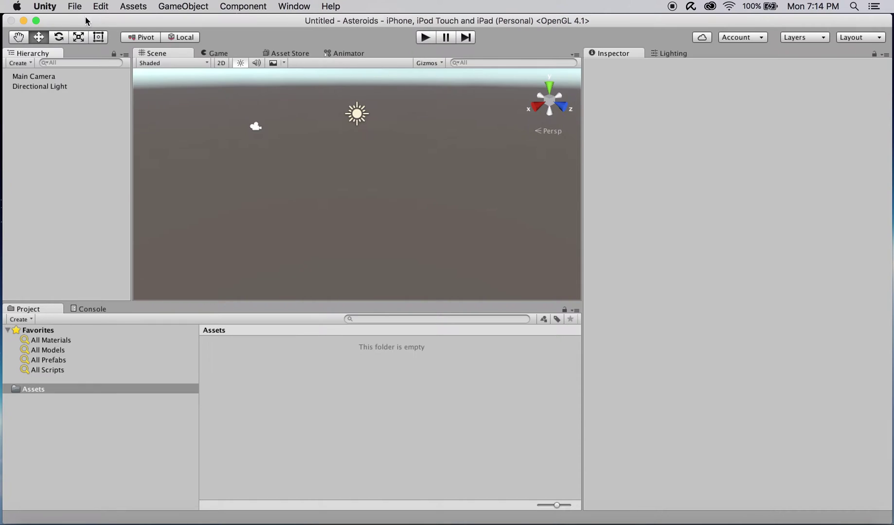
# Step: Import GoogleVRForUnity.unitypackage as a custom package with the DemoScenes folder unchecked
pyautogui.click(133, 6)
pyautogui.moveTo(183, 107)
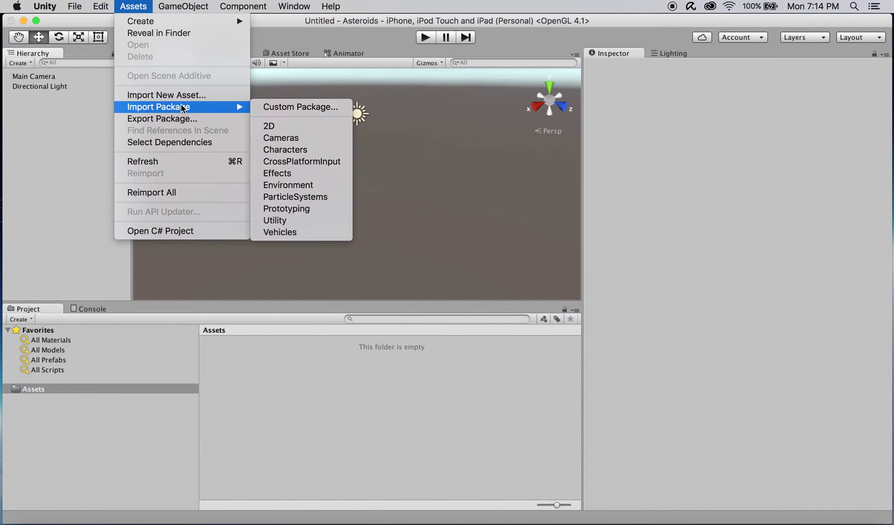
pyautogui.click(291, 105)
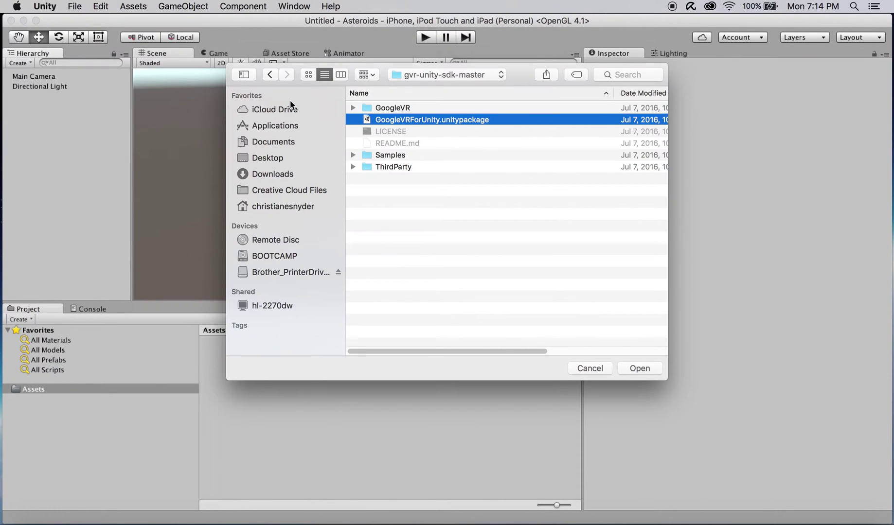
pyautogui.click(640, 369)
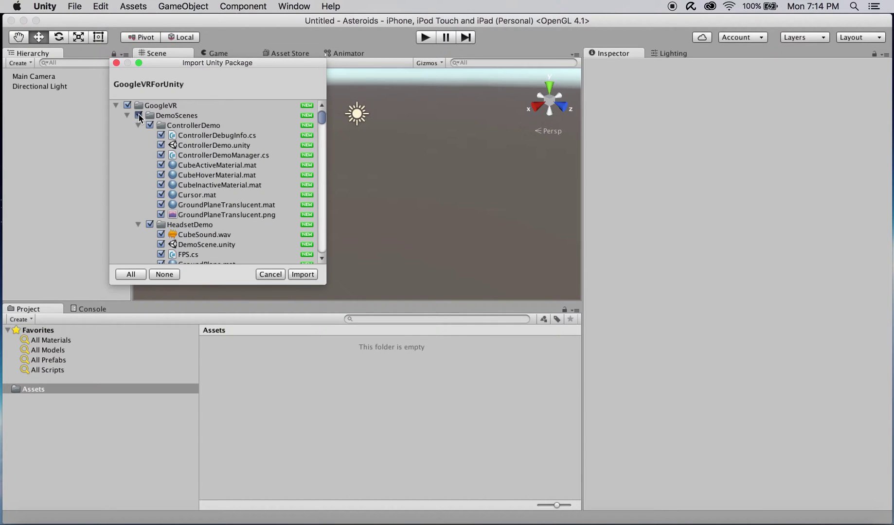
pyautogui.click(139, 116)
pyautogui.click(127, 115)
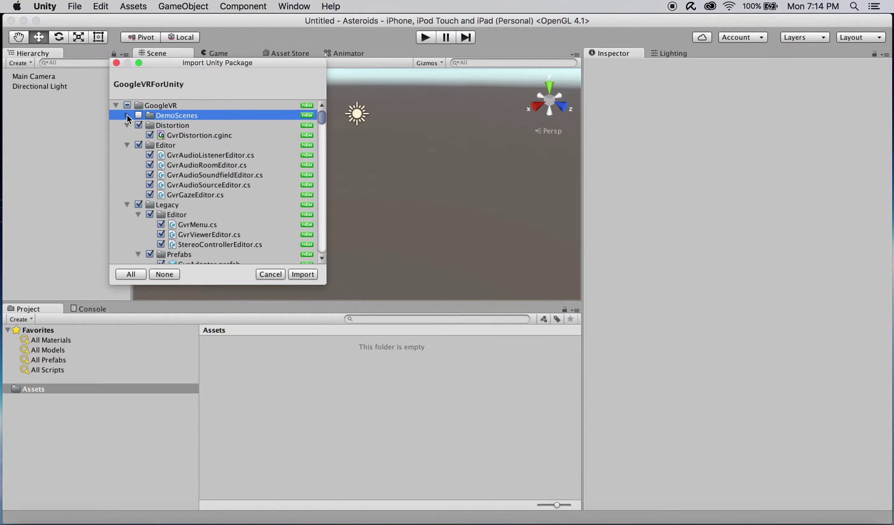
pyautogui.click(291, 275)
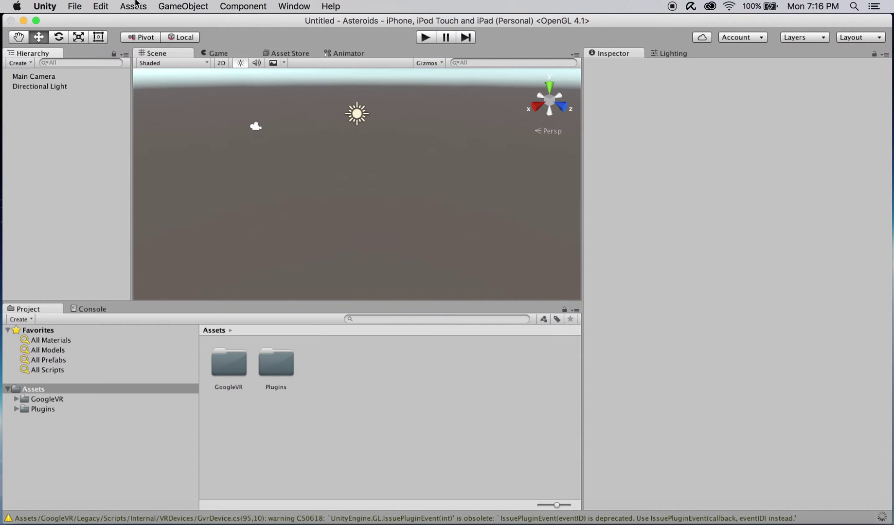
# Step: Import Downloads/AsteroidsAssets.unitypackage fully and open its Asteroids > Materials folder
pyautogui.click(135, 5)
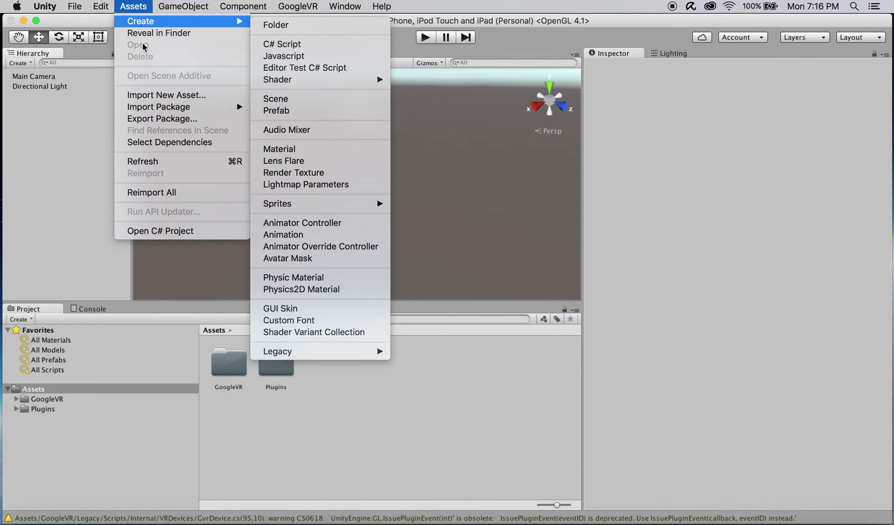
pyautogui.moveTo(171, 106)
pyautogui.click(309, 109)
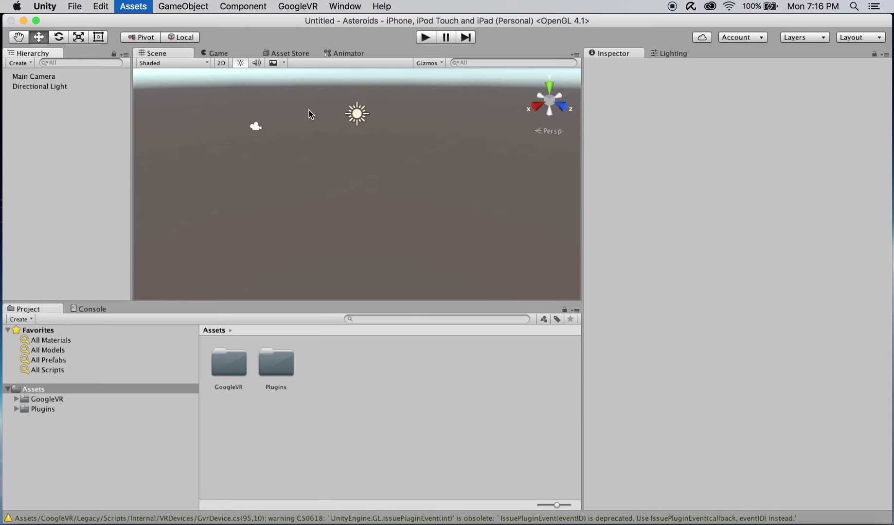
pyautogui.click(299, 174)
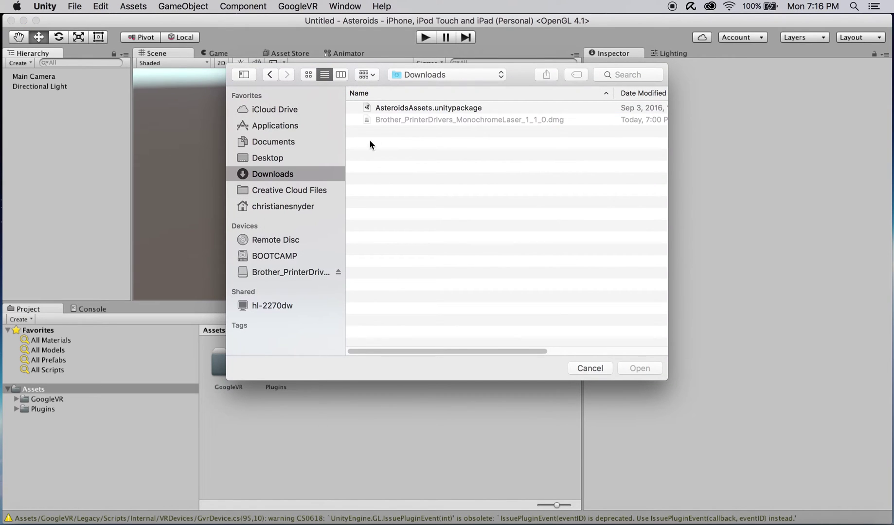
pyautogui.click(399, 108)
pyautogui.click(647, 368)
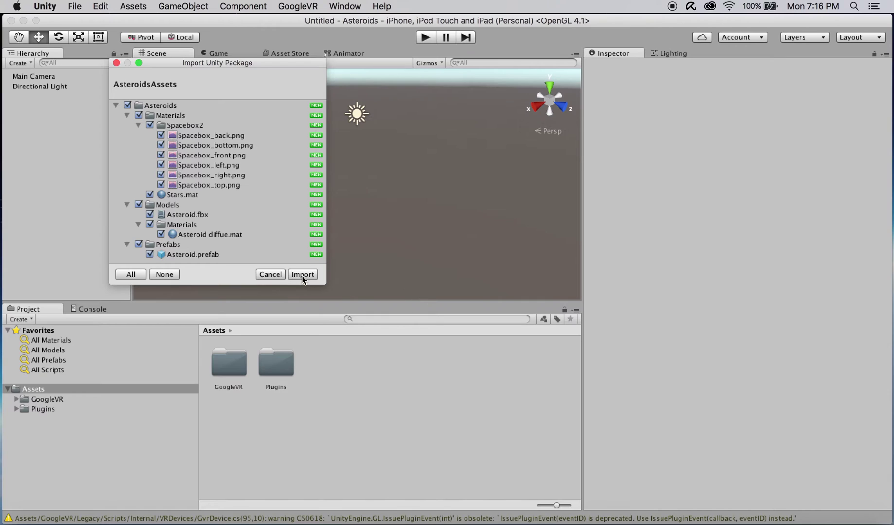
pyautogui.click(302, 274)
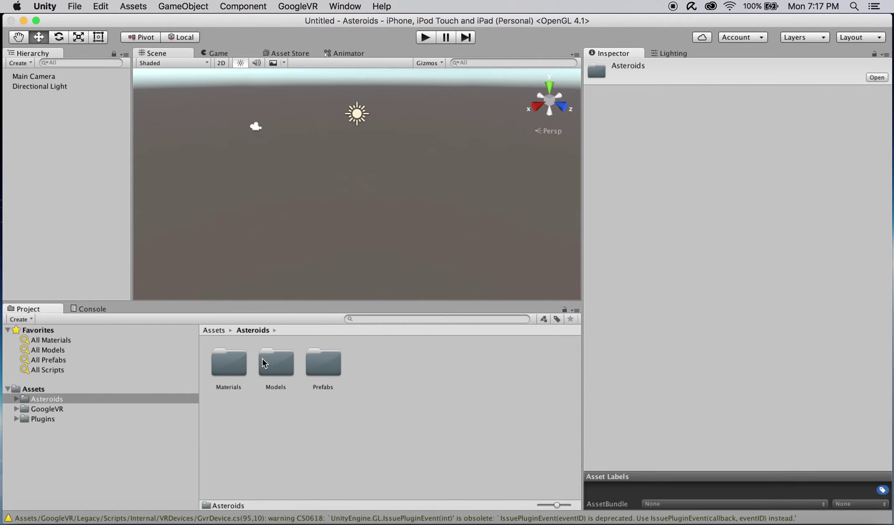
pyautogui.doubleClick(245, 367)
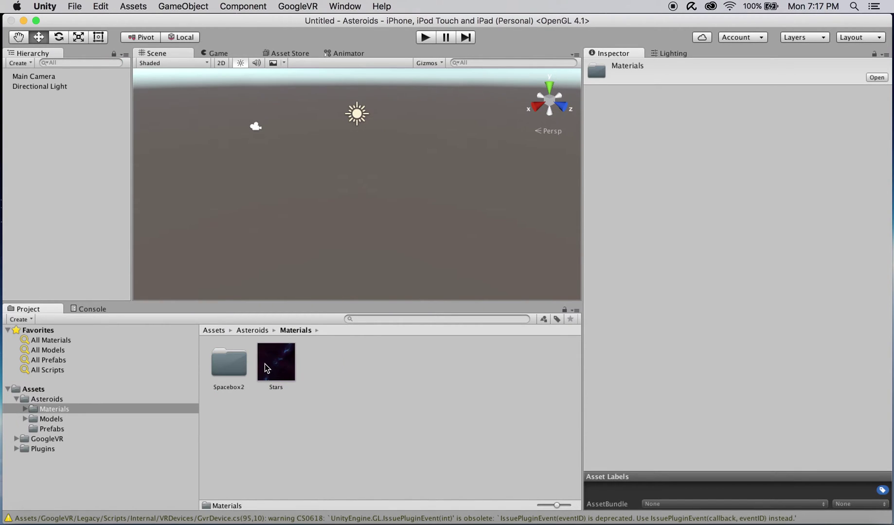
# Step: Set the Stars material as the scene skybox using the Lighting window's Scene tab
pyautogui.click(290, 372)
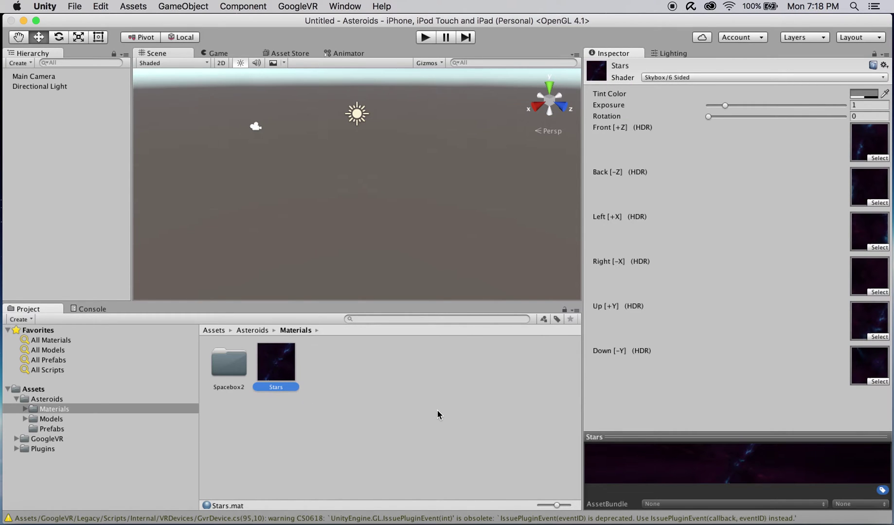
pyautogui.click(669, 56)
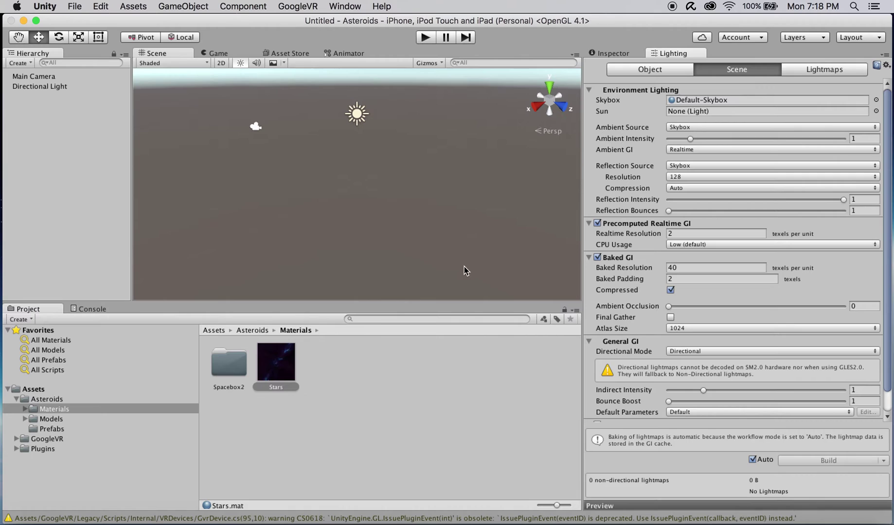
pyautogui.moveTo(275, 377); pyautogui.dragTo(679, 104)
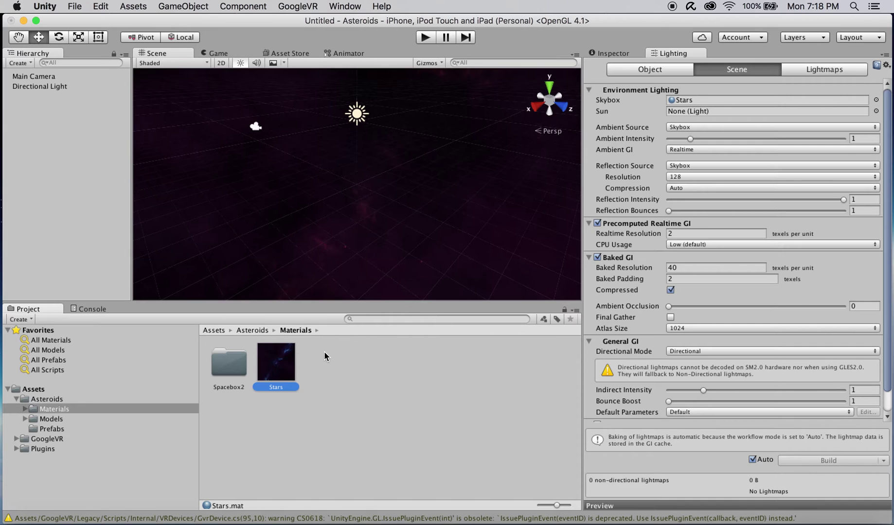
pyautogui.click(28, 76)
# Step: Delete the default Main Camera, add the GvrMain prefab to the Hierarchy, and expand it
pyautogui.rightClick(29, 76)
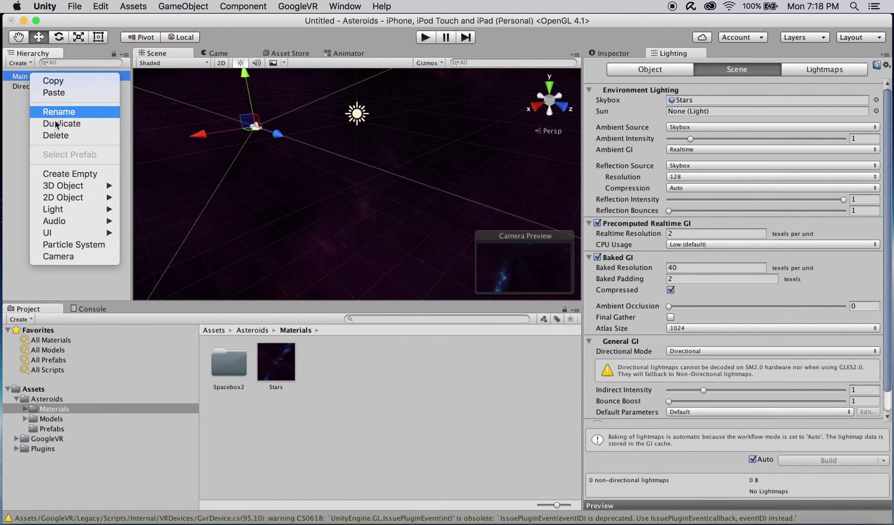
pyautogui.click(56, 135)
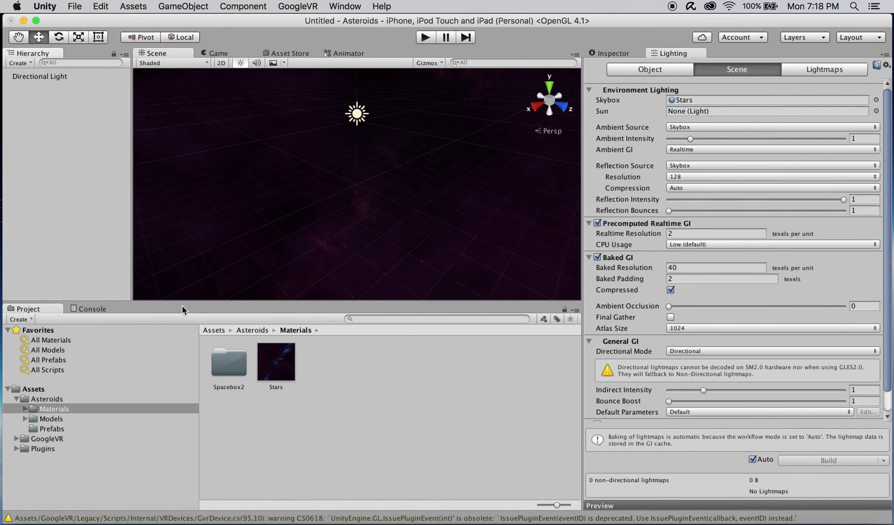
pyautogui.click(243, 330)
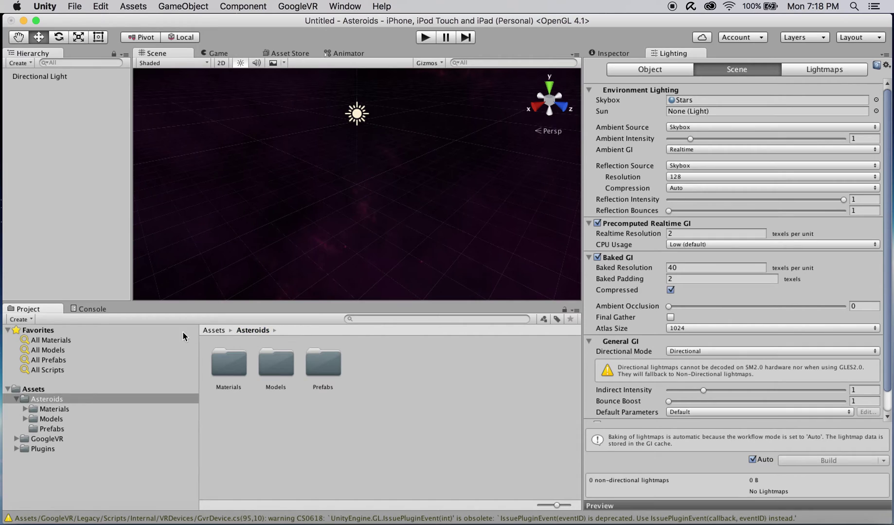
pyautogui.click(62, 360)
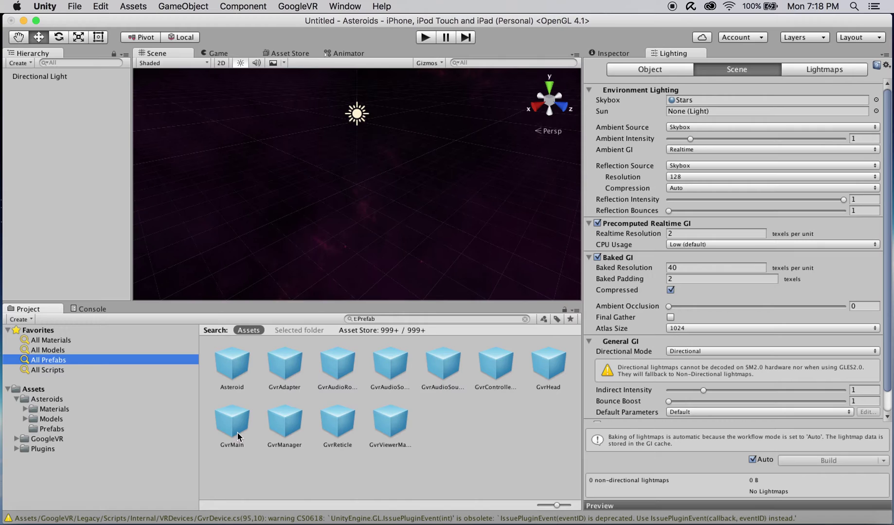
pyautogui.moveTo(238, 436); pyautogui.dragTo(74, 182)
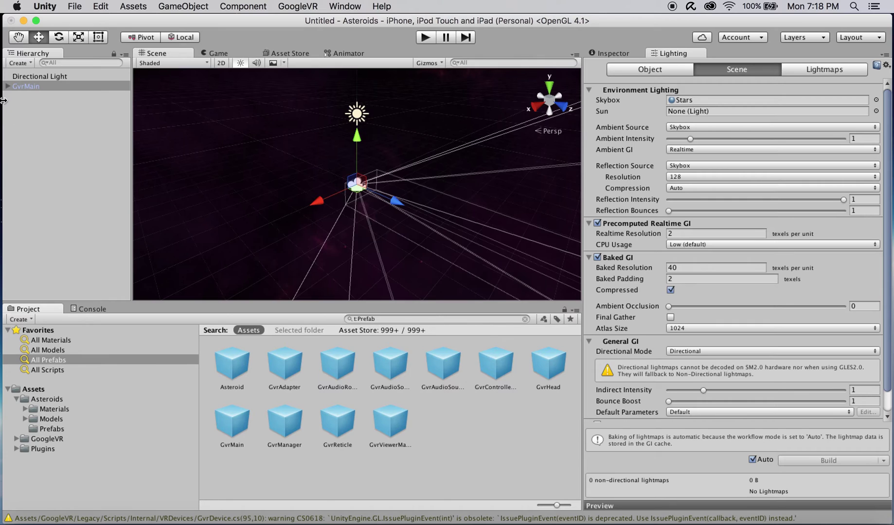
pyautogui.click(11, 86)
pyautogui.click(7, 86)
# Step: Expand Head and Main Camera, then place the GvrReticle prefab under Main Camera
pyautogui.click(16, 96)
pyautogui.click(25, 106)
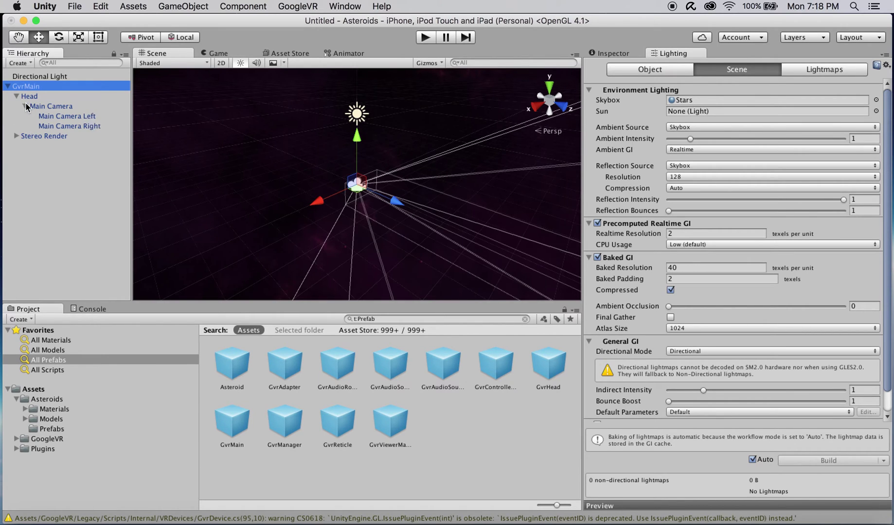
pyautogui.moveTo(345, 430); pyautogui.dragTo(45, 108)
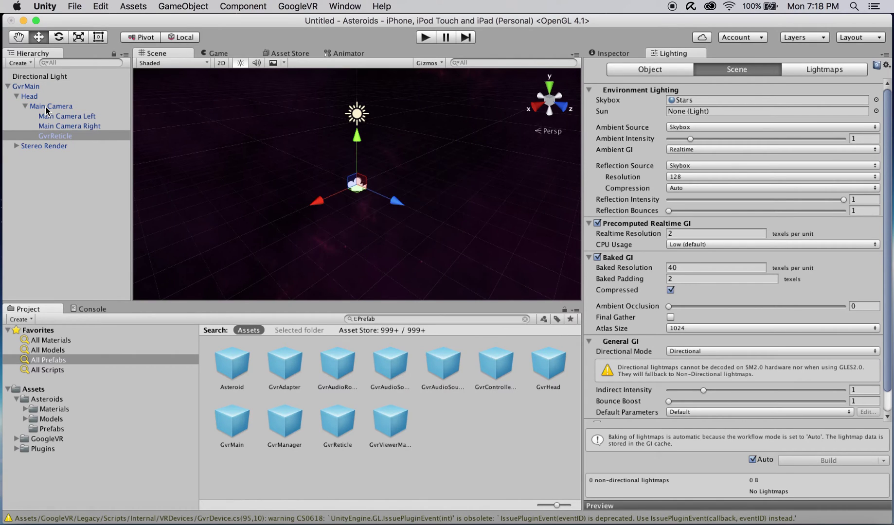
# Step: Set the Main Camera's Clear Flags to Skybox in the Inspector
pyautogui.click(47, 108)
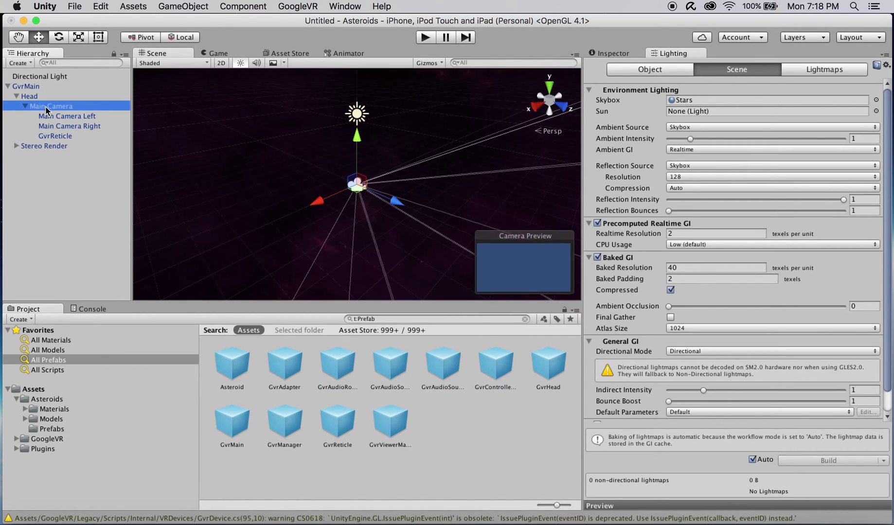
pyautogui.click(610, 53)
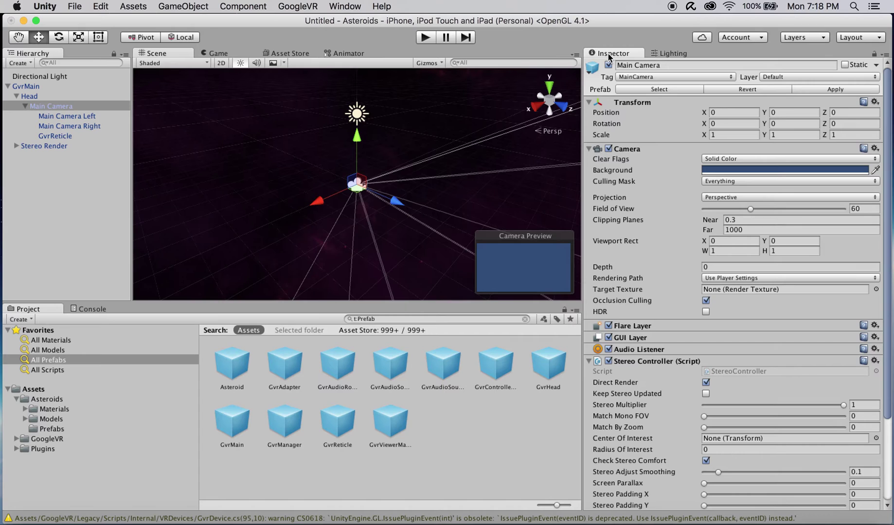
pyautogui.click(741, 160)
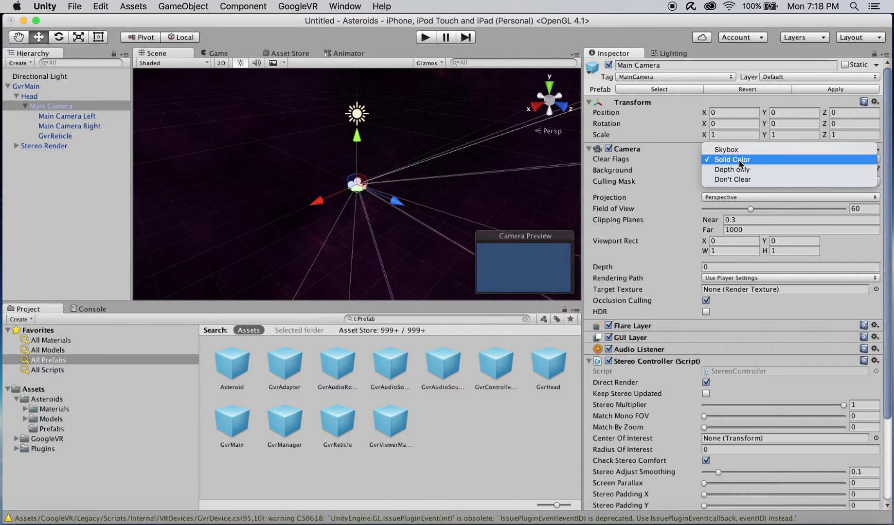
pyautogui.click(740, 152)
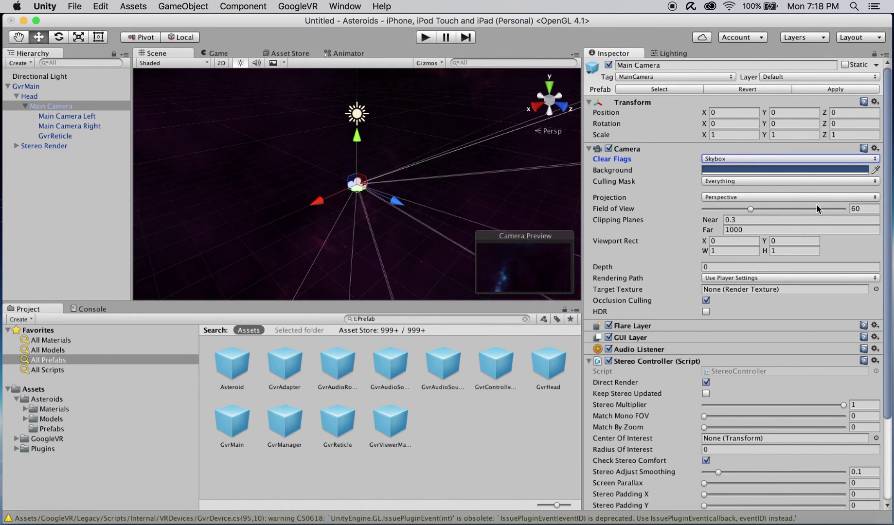
# Step: Add a Physics Raycaster component to the Main Camera
pyautogui.scroll(-5, 888, 186)
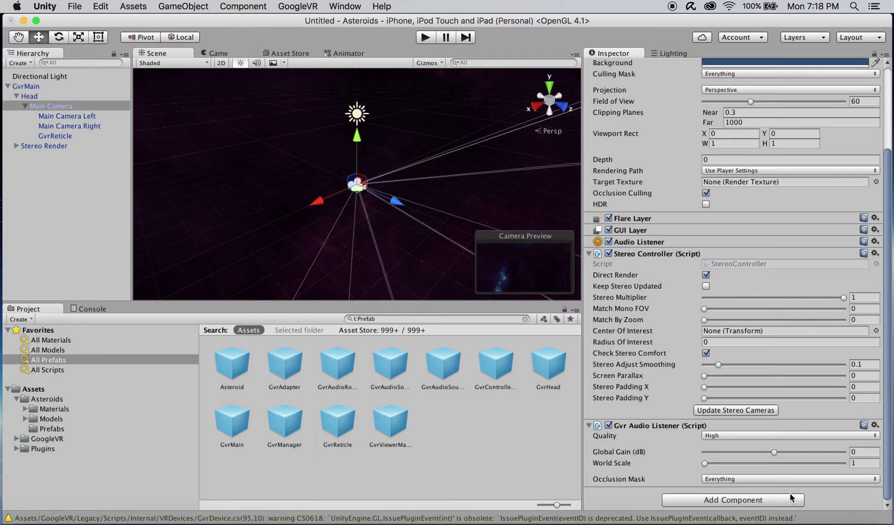
pyautogui.click(790, 500)
pyautogui.write('Physics')
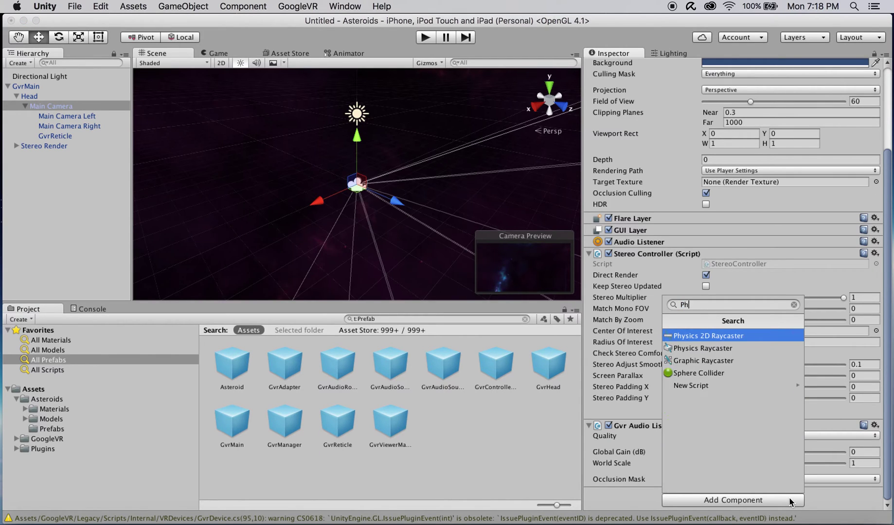
pyautogui.press('Down')
pyautogui.press('Return')
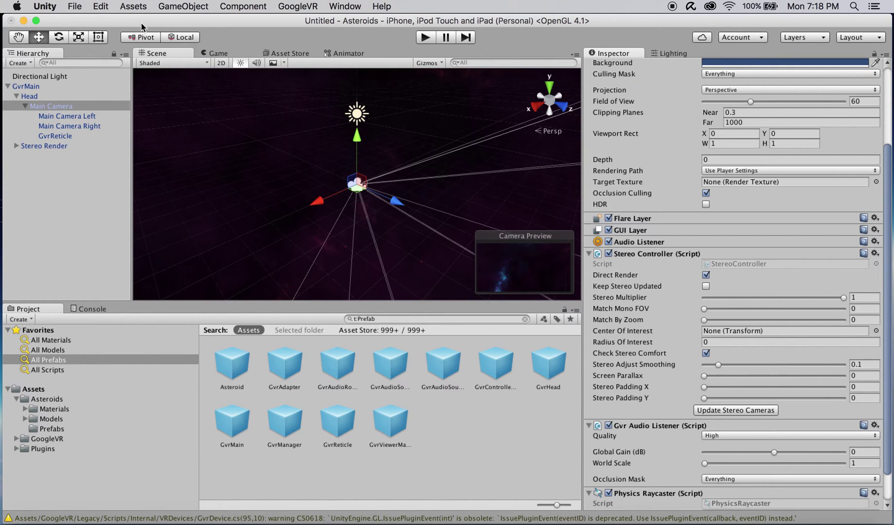
# Step: Create an Event System from the GameObject > UI menu
pyautogui.click(147, 9)
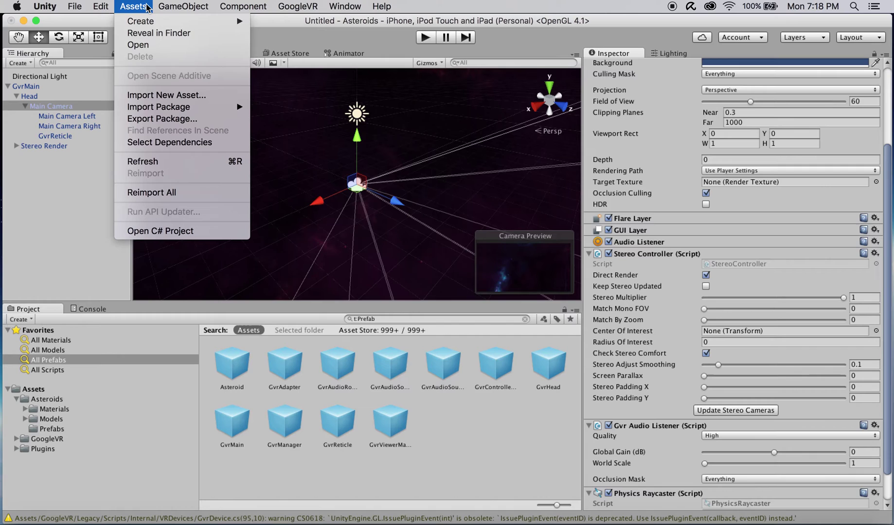
pyautogui.moveTo(163, 7)
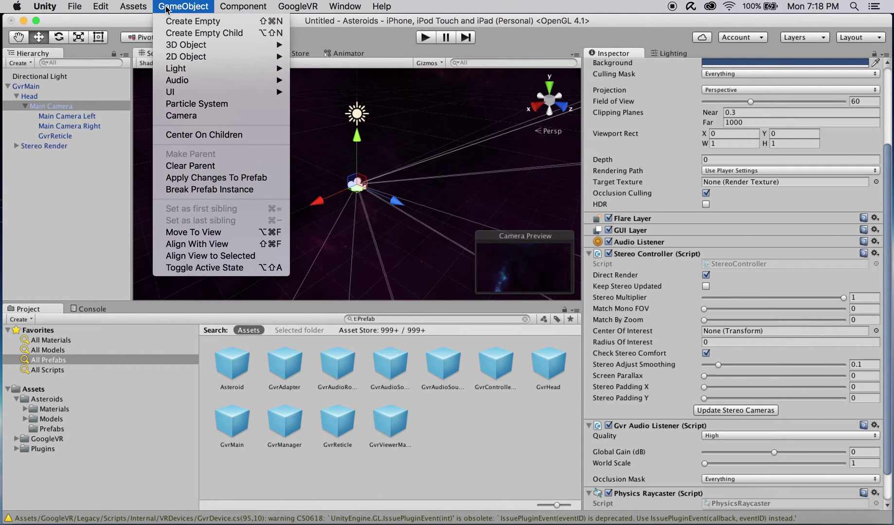
pyautogui.moveTo(209, 92)
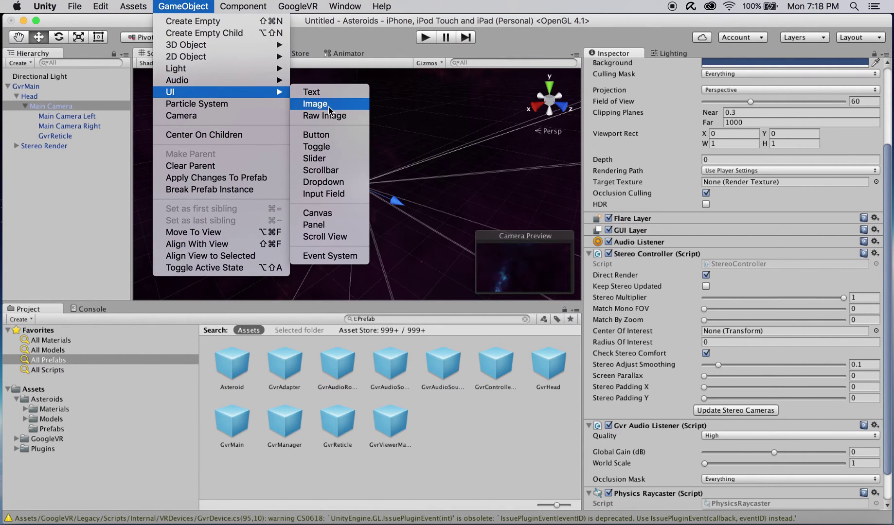
pyautogui.click(336, 257)
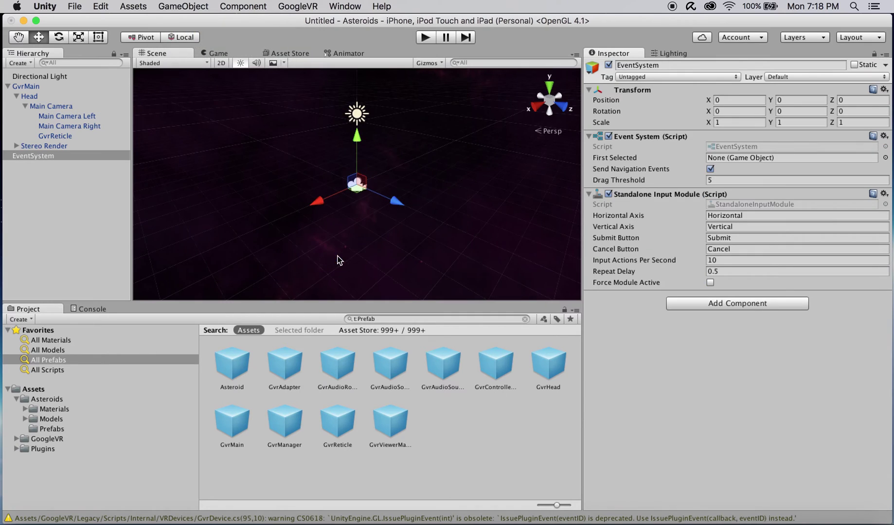
# Step: Replace the EventSystem's Standalone Input Module with Gaze Input and Touch Input modules
pyautogui.click(885, 194)
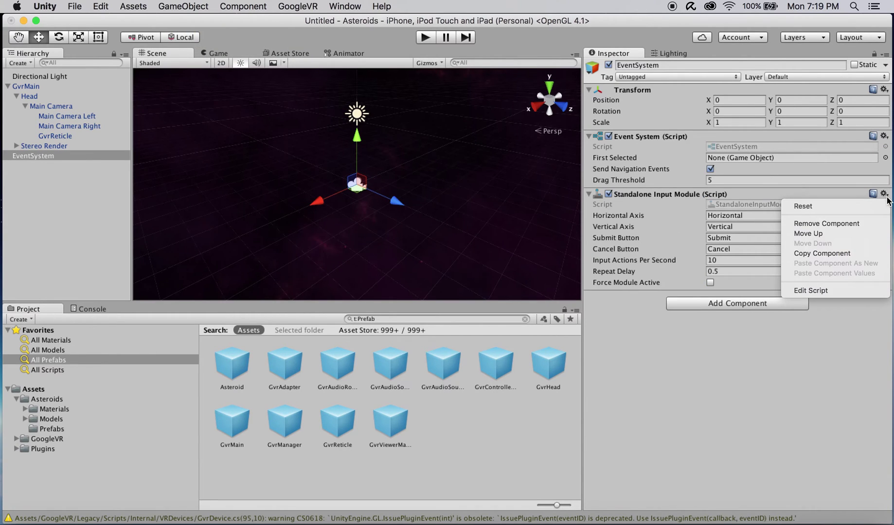
pyautogui.click(827, 223)
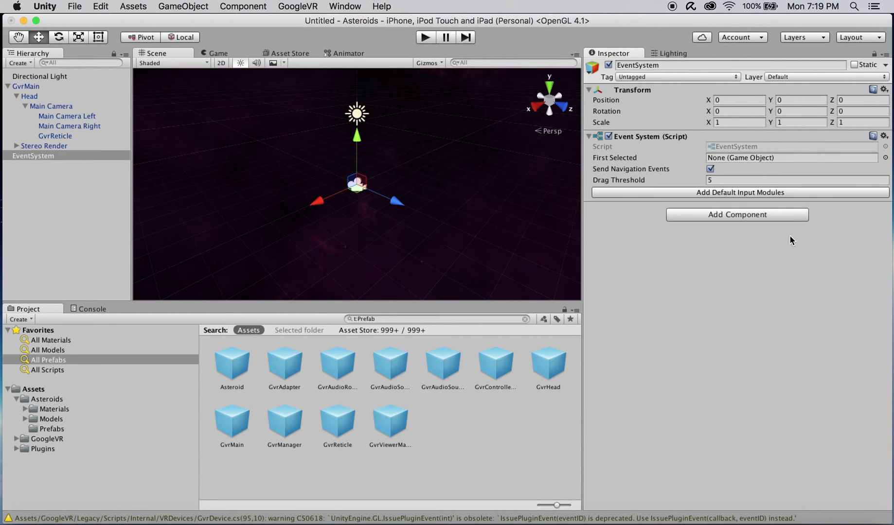
pyautogui.click(771, 214)
pyautogui.write('Gaz')
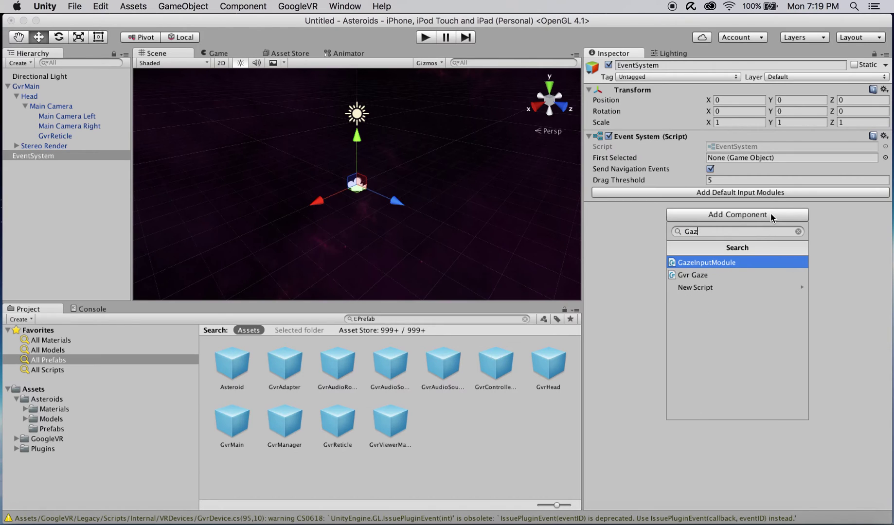
pyautogui.press('Return')
pyautogui.click(766, 236)
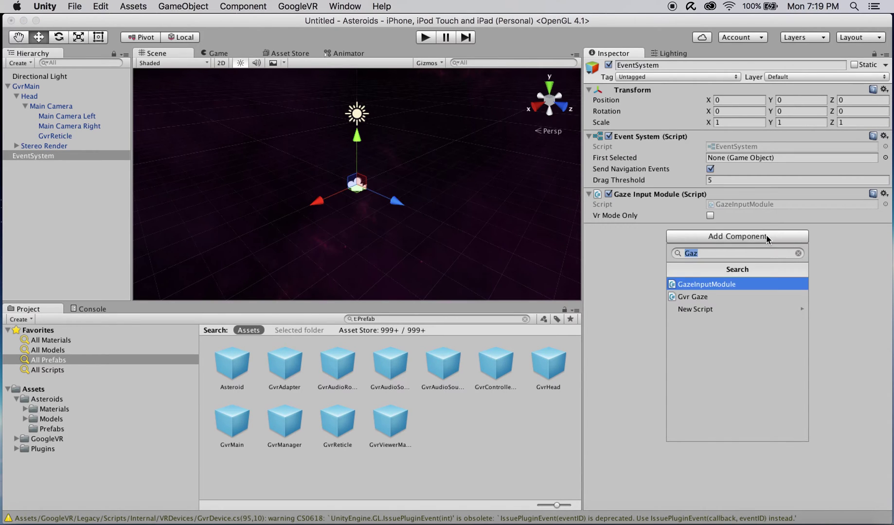
pyautogui.write('Touch')
pyautogui.press('Return')
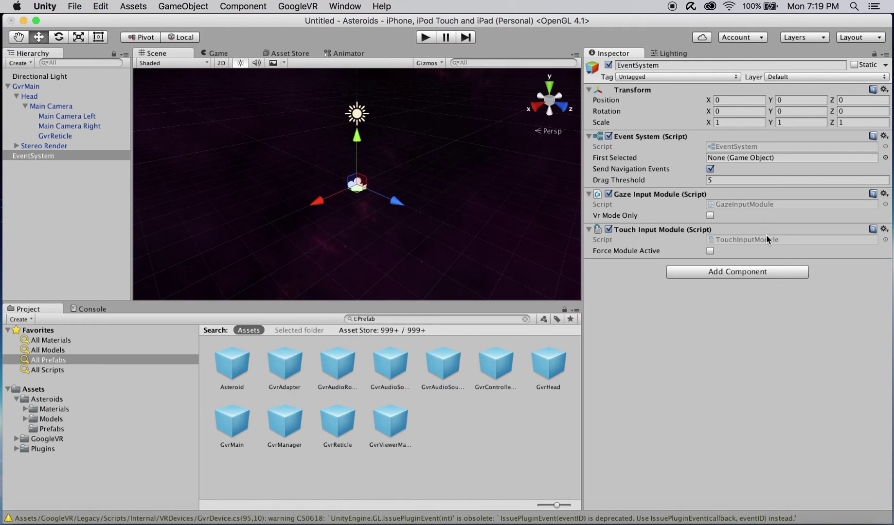
# Step: Collapse GvrMain and add a new Quad via Create > 3D Object
pyautogui.click(8, 86)
pyautogui.click(29, 64)
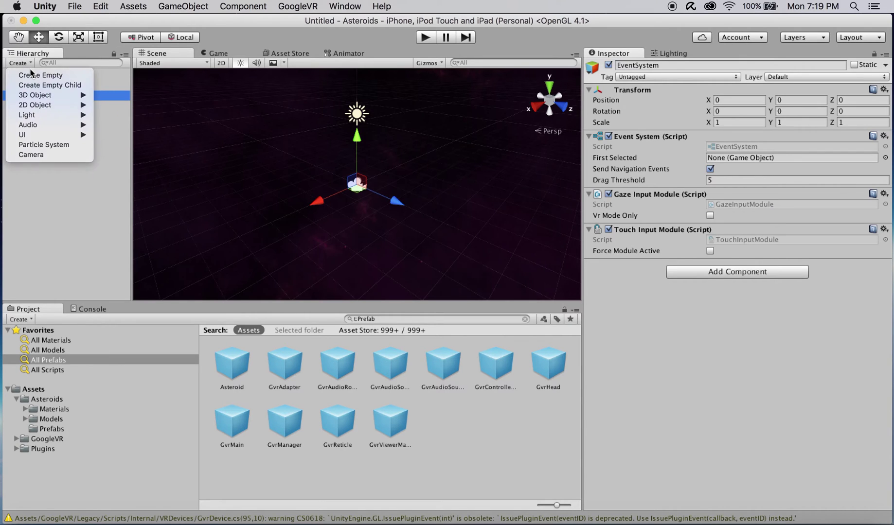
pyautogui.moveTo(53, 96)
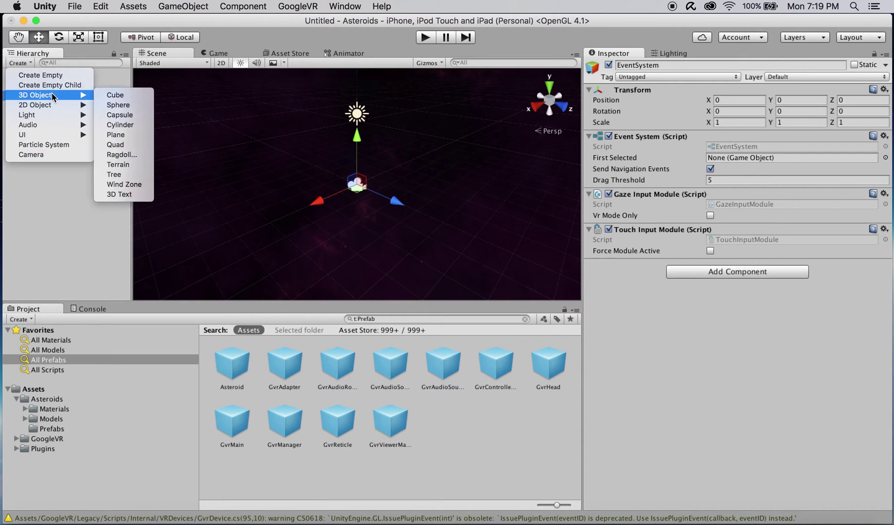
pyautogui.click(130, 144)
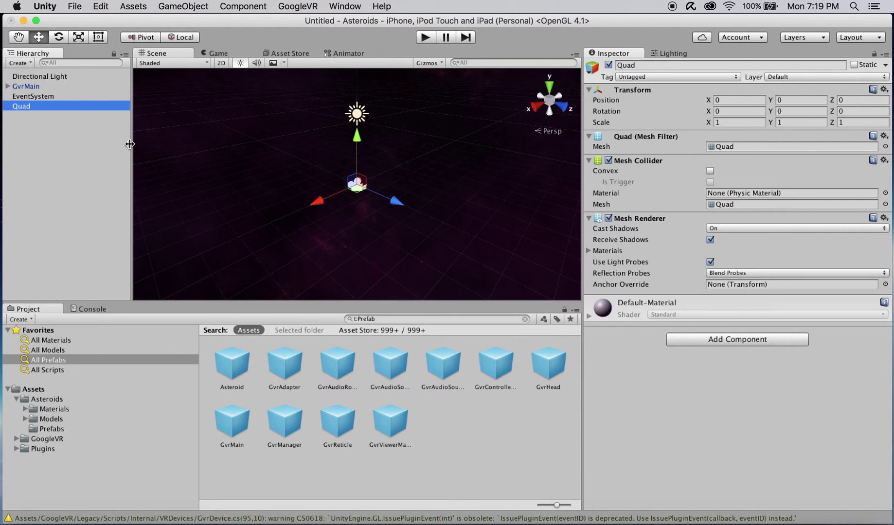
# Step: Set the Quad to position X 150, rotation Y 90, and scale 300 by 20
pyautogui.click(730, 100)
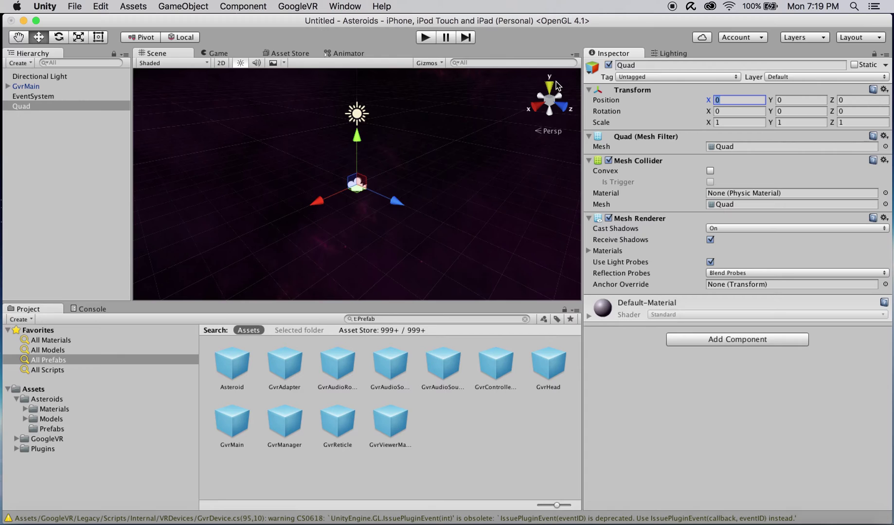
pyautogui.write('150')
pyautogui.press('Tab')
pyautogui.press('Tab')
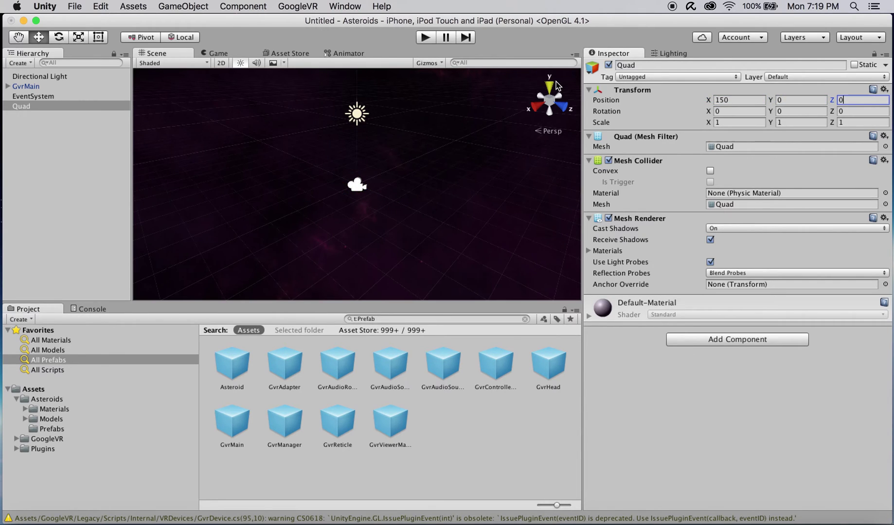
pyautogui.click(788, 110)
pyautogui.write('90')
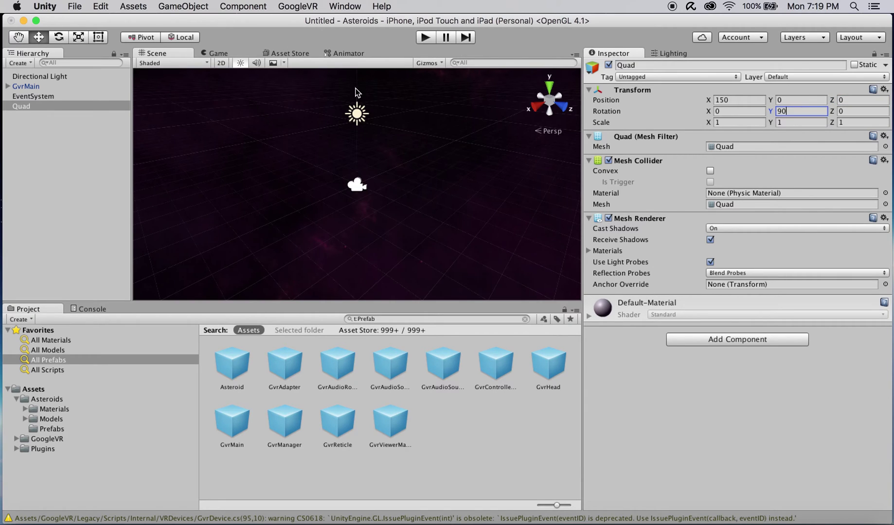
pyautogui.click(729, 122)
pyautogui.write('3')
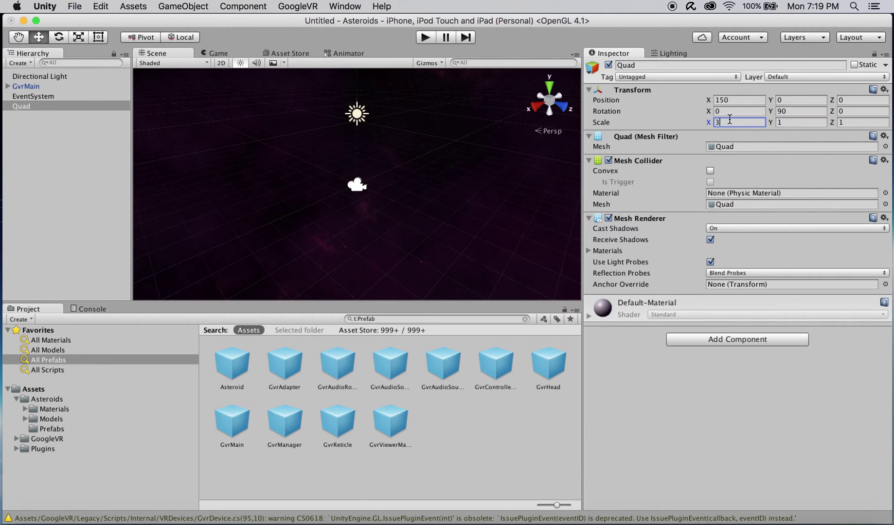
pyautogui.write('00')
pyautogui.press('Tab')
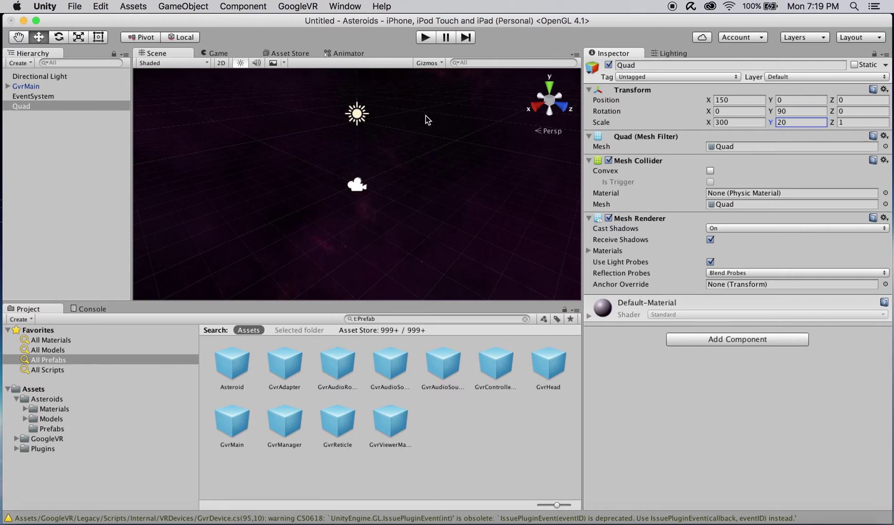
pyautogui.keyDown('alt'); pyautogui.moveTo(425, 117); pyautogui.dragTo(1, 59); pyautogui.keyUp('alt')
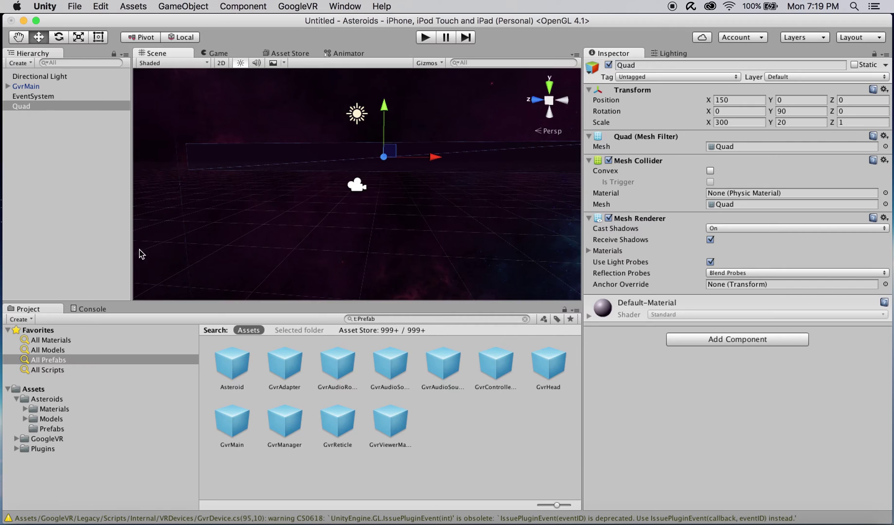
# Step: Create a new material named Edge in the Asteroids Materials folder
pyautogui.click(46, 411)
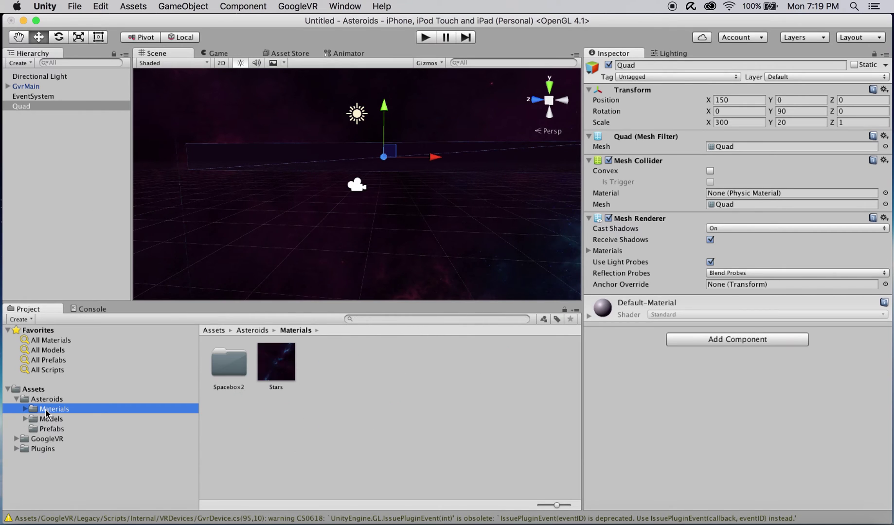
pyautogui.click(348, 373)
pyautogui.rightClick(347, 372)
pyautogui.moveTo(397, 309)
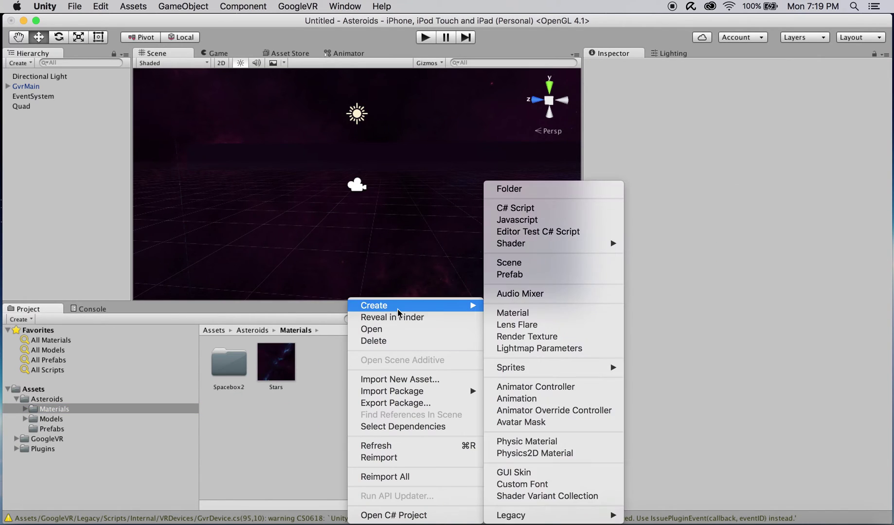
pyautogui.click(516, 312)
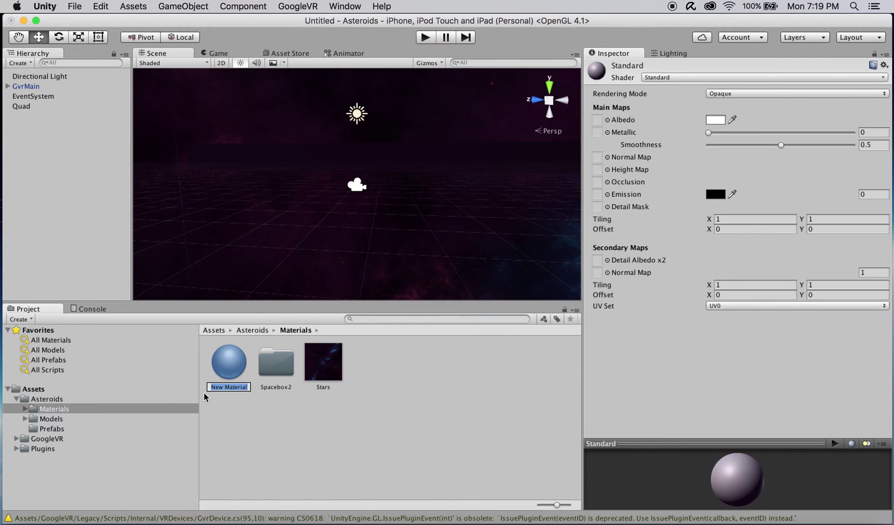
pyautogui.write('Edge')
pyautogui.press('Return')
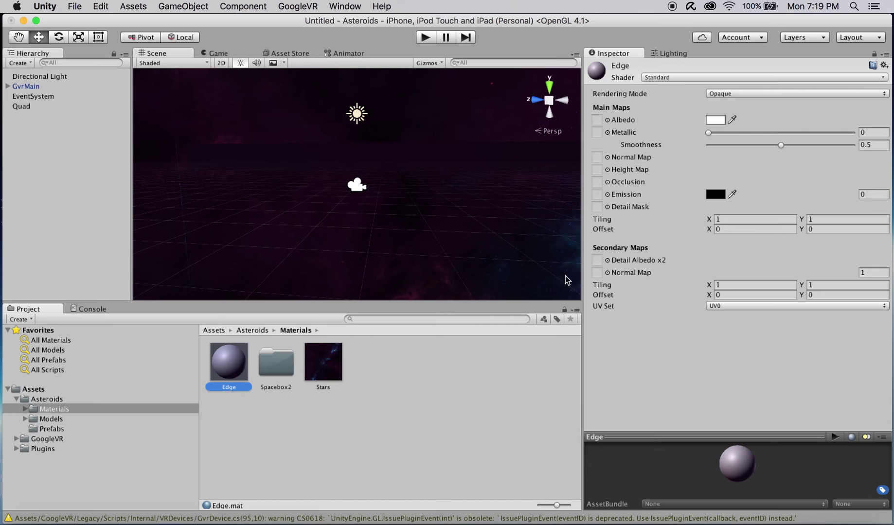
# Step: Make Edge Transparent with a light violet, low-alpha albedo (A579FF22)
pyautogui.click(723, 95)
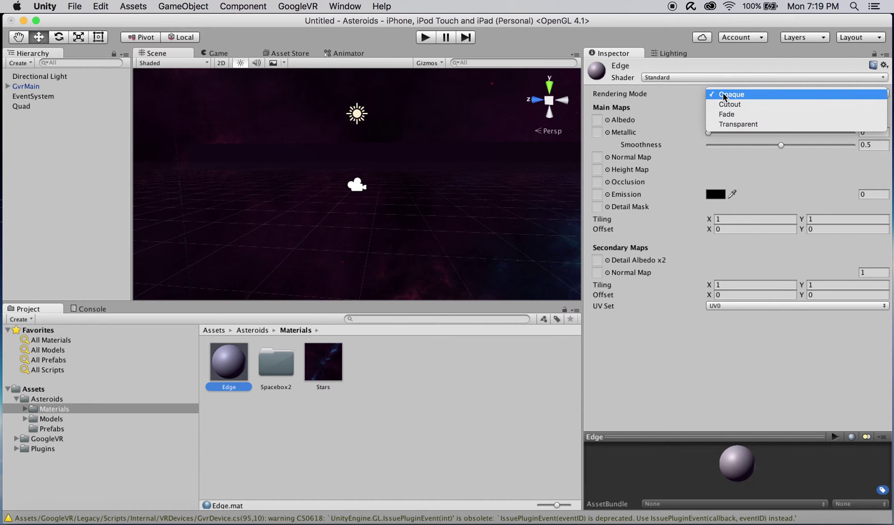
pyautogui.click(728, 125)
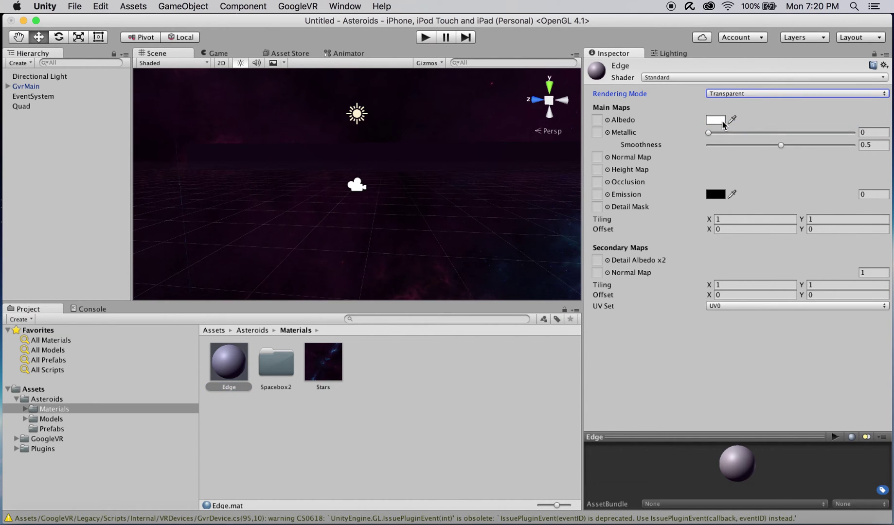
pyautogui.click(715, 120)
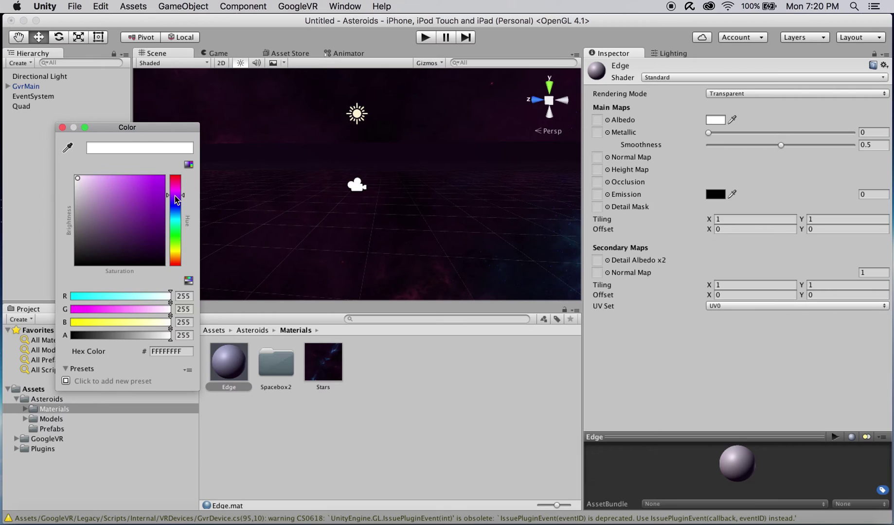
pyautogui.moveTo(175, 196); pyautogui.dragTo(175, 199)
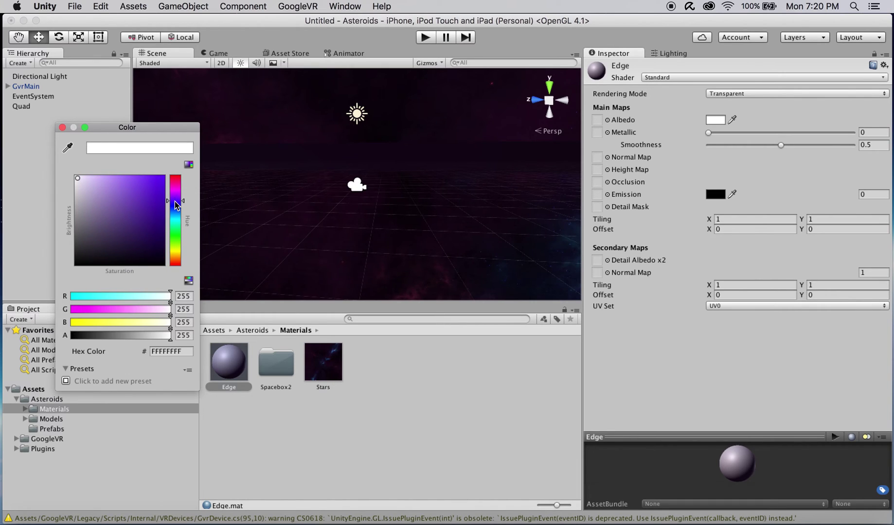
pyautogui.moveTo(121, 185)
pyautogui.mouseDown()
pyautogui.moveTo(107, 174)
pyautogui.moveTo(121, 173)
pyautogui.mouseUp()
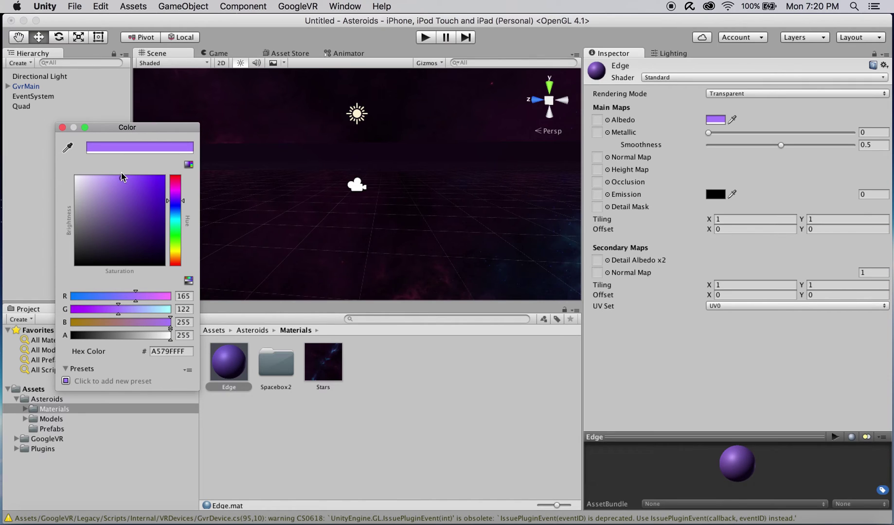
pyautogui.moveTo(132, 338); pyautogui.dragTo(87, 336)
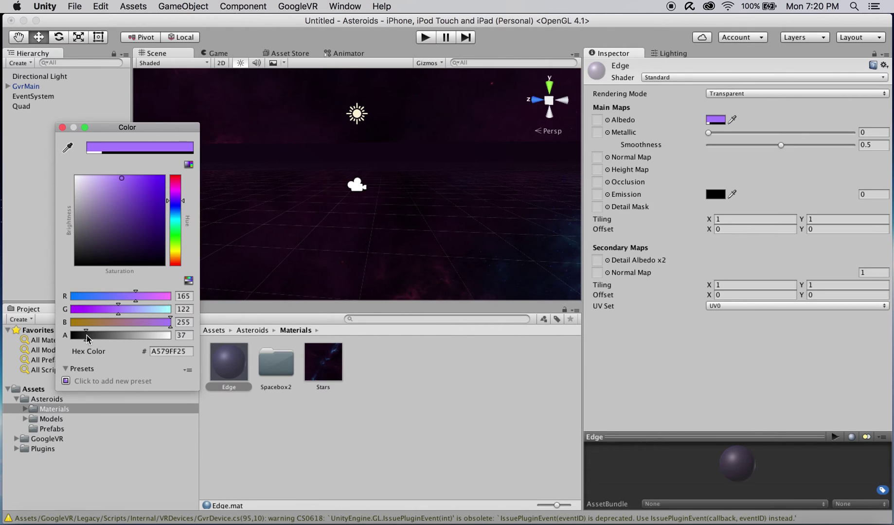
# Step: Give the Edge material a darkened purple emission sampled from its albedo colour
pyautogui.click(63, 128)
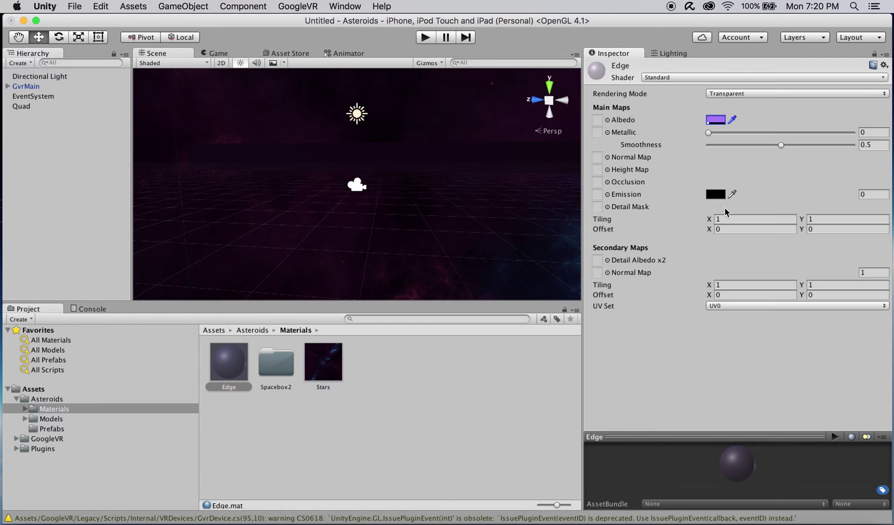
pyautogui.click(732, 195)
pyautogui.click(720, 122)
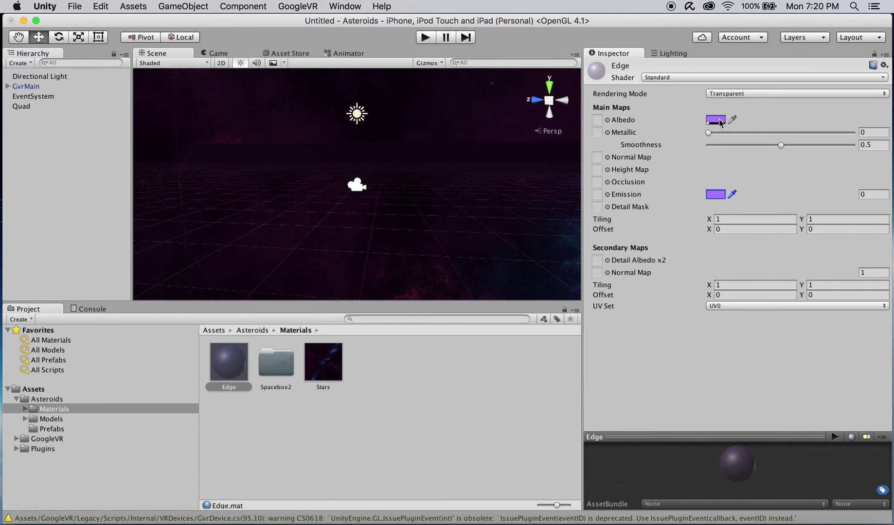
pyautogui.click(718, 196)
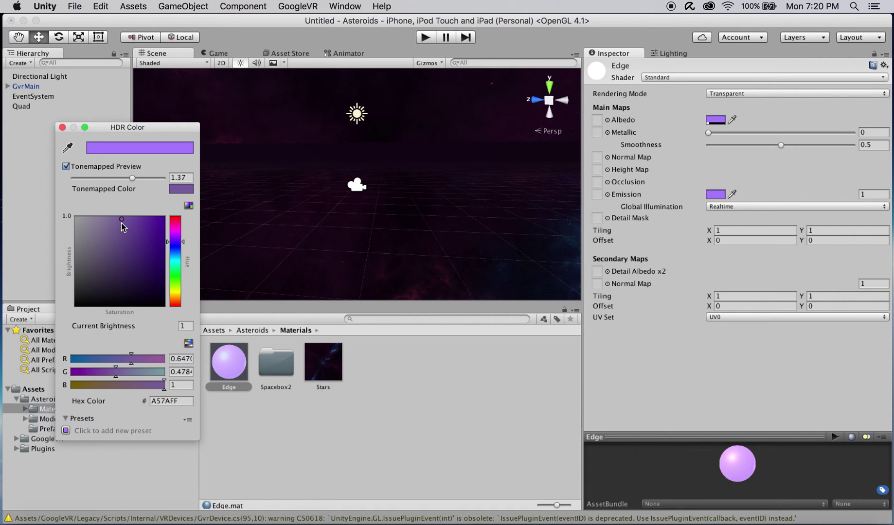
pyautogui.moveTo(121, 220); pyautogui.dragTo(121, 289)
# Step: Apply the Edge material to the Quad, making it a translucent purple wall
pyautogui.click(63, 128)
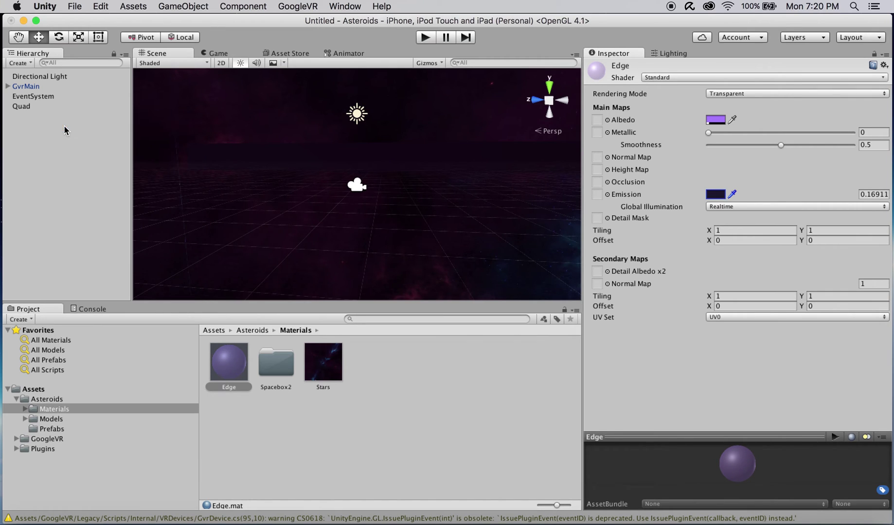
pyautogui.moveTo(235, 362); pyautogui.dragTo(267, 158)
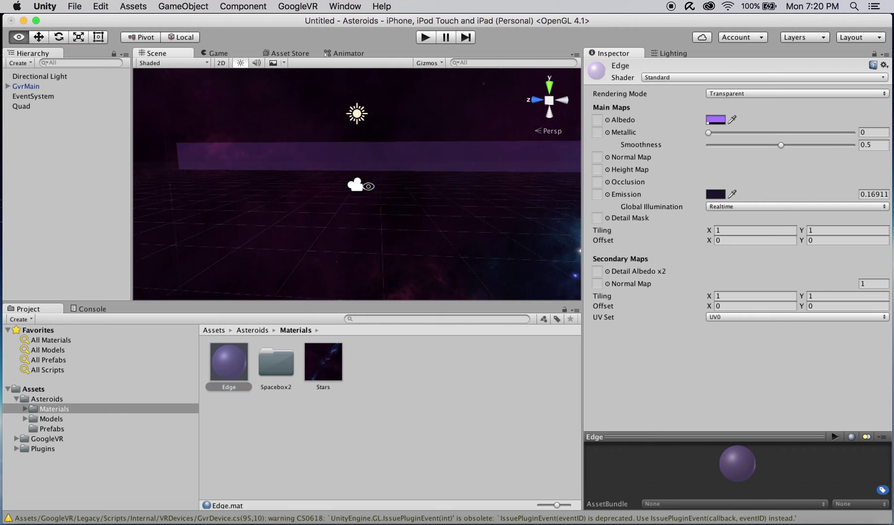
pyautogui.keyDown('alt'); pyautogui.moveTo(369, 185); pyautogui.dragTo(349, 170); pyautogui.keyUp('alt')
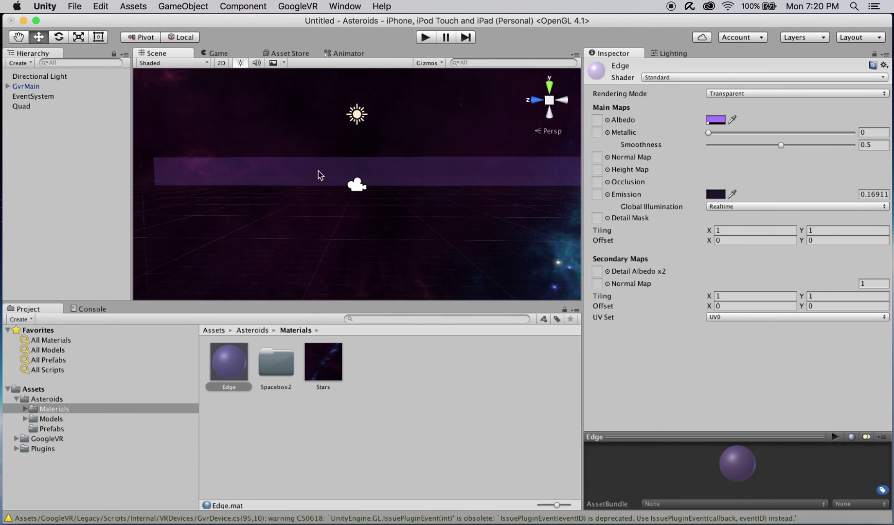
# Step: Duplicate the Quad and place Quad (1) at Position X -150 with Rotation Y -90
pyautogui.click(59, 104)
pyautogui.rightClick(59, 104)
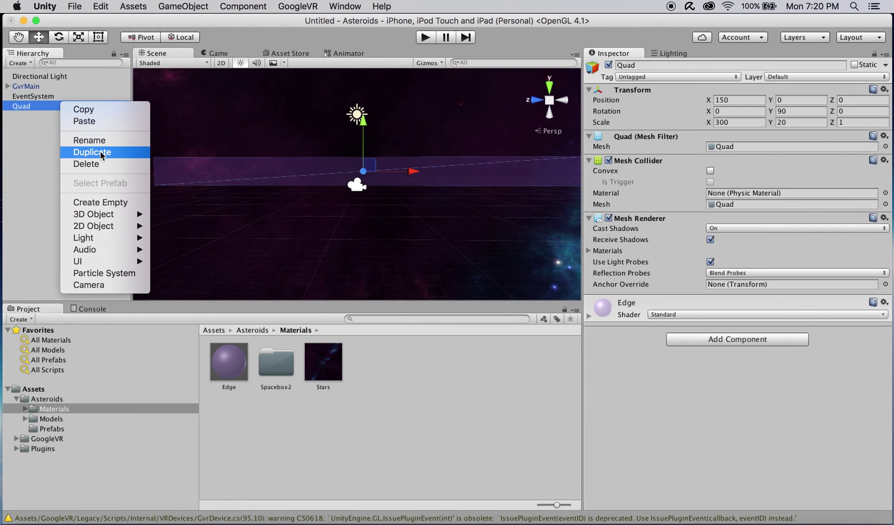
pyautogui.click(92, 152)
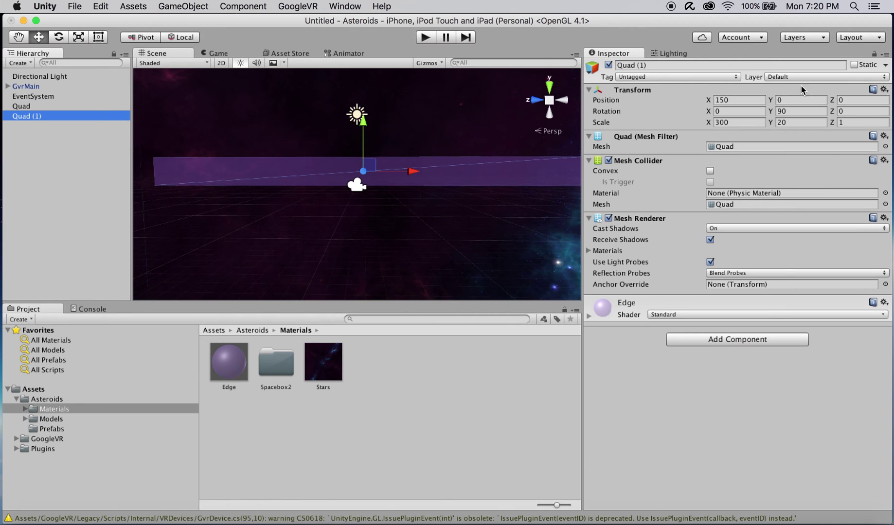
pyautogui.click(742, 100)
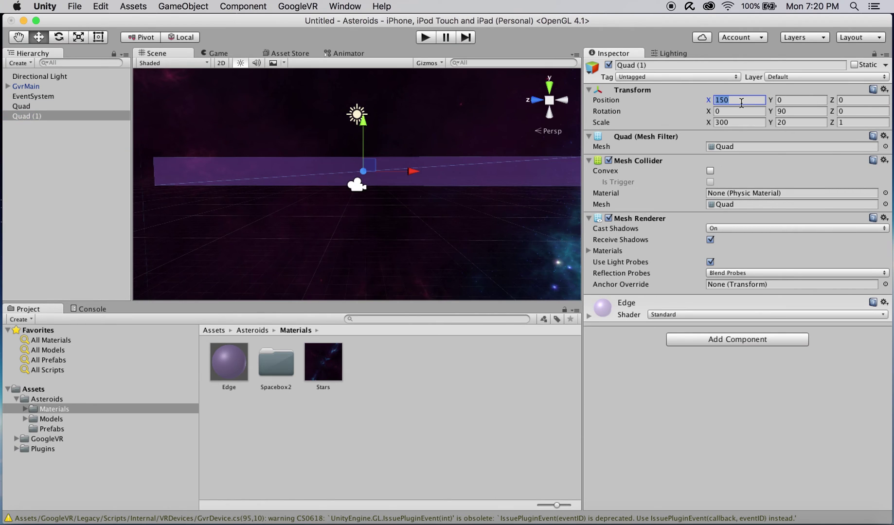
pyautogui.write('-15')
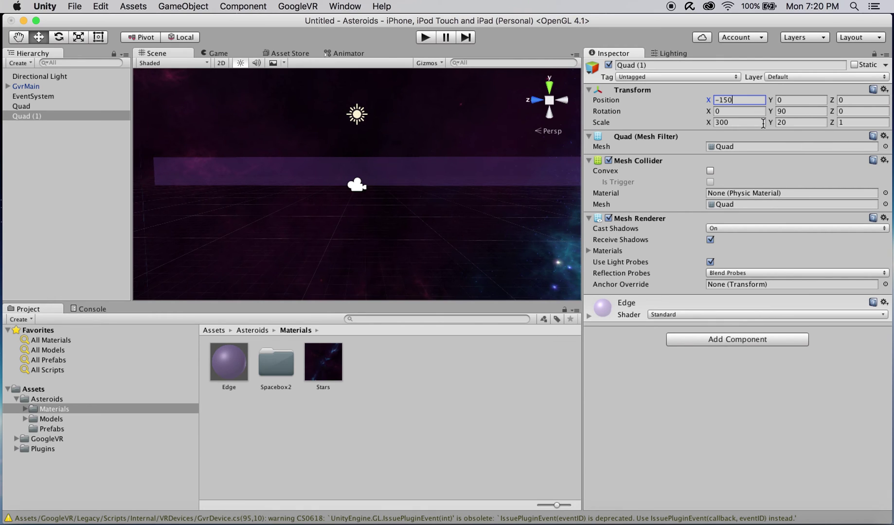
pyautogui.click(785, 111)
pyautogui.write('-90')
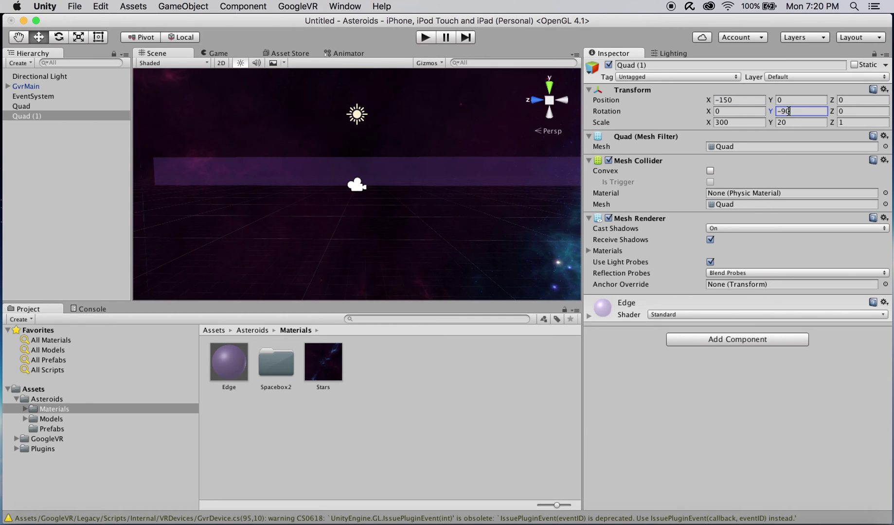
pyautogui.keyDown('alt'); pyautogui.moveTo(447, 175); pyautogui.dragTo(267, 229); pyautogui.keyUp('alt')
pyautogui.scroll(-5, 277, 229)
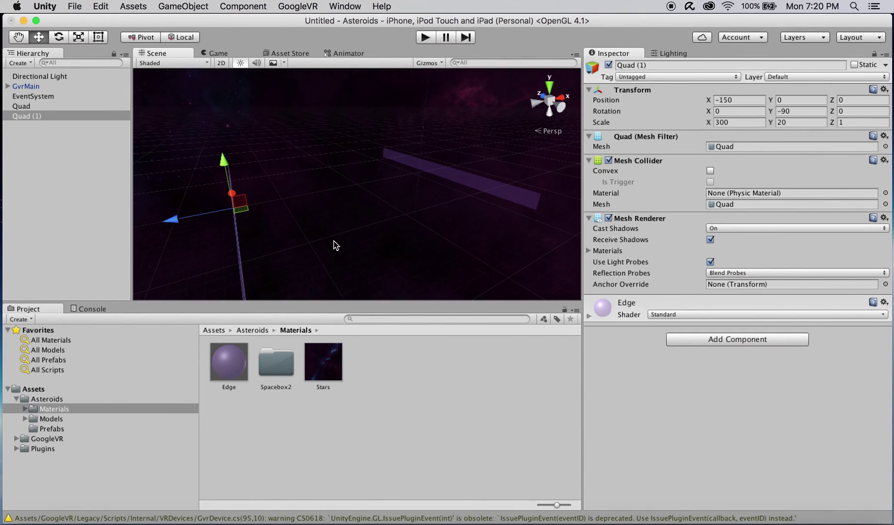
# Step: Duplicate Quad (1) as Quad (2) and move it to Position X 0, Z 150
pyautogui.rightClick(27, 114)
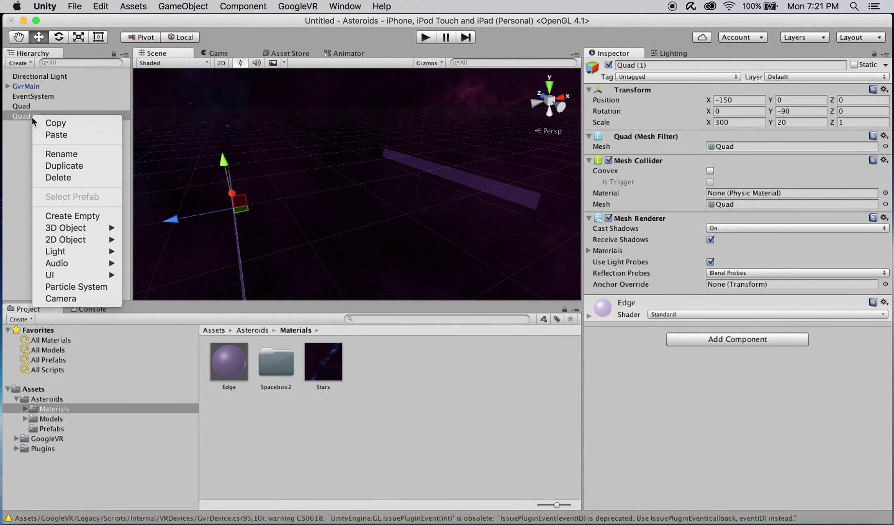
pyautogui.click(88, 163)
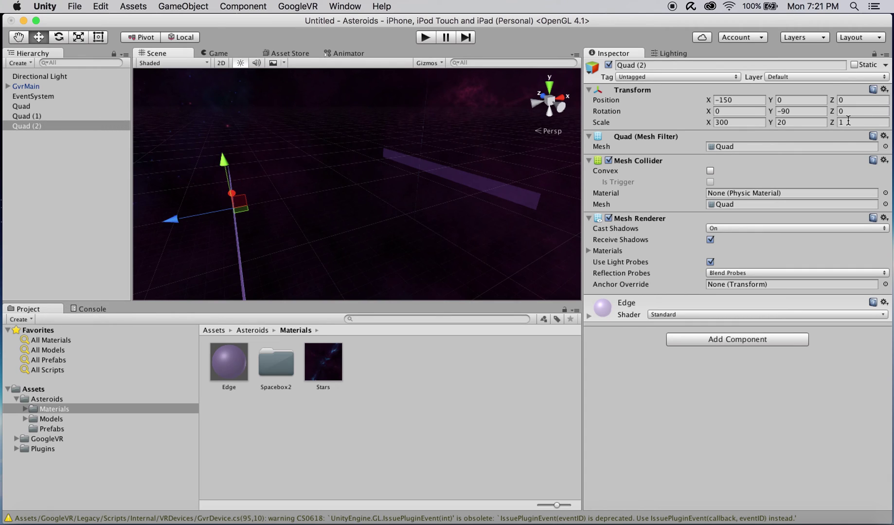
pyautogui.click(737, 101)
pyautogui.write('0')
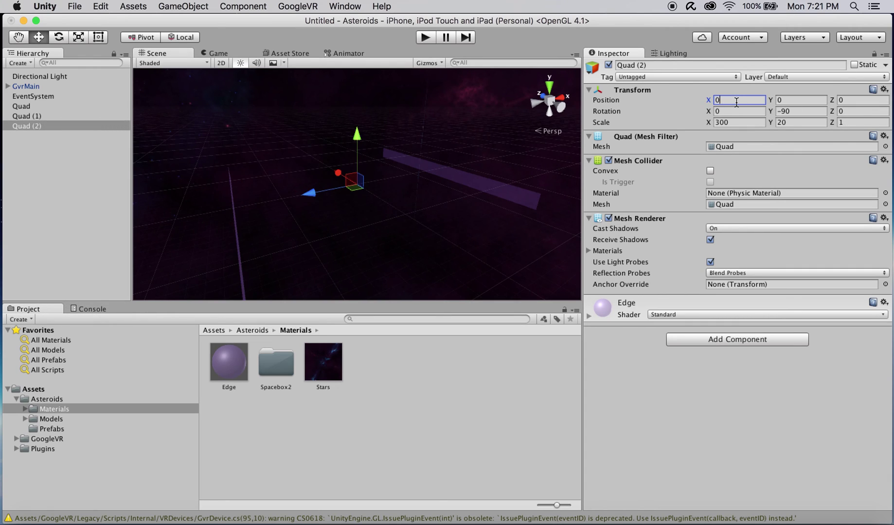
pyautogui.click(867, 100)
pyautogui.write('150')
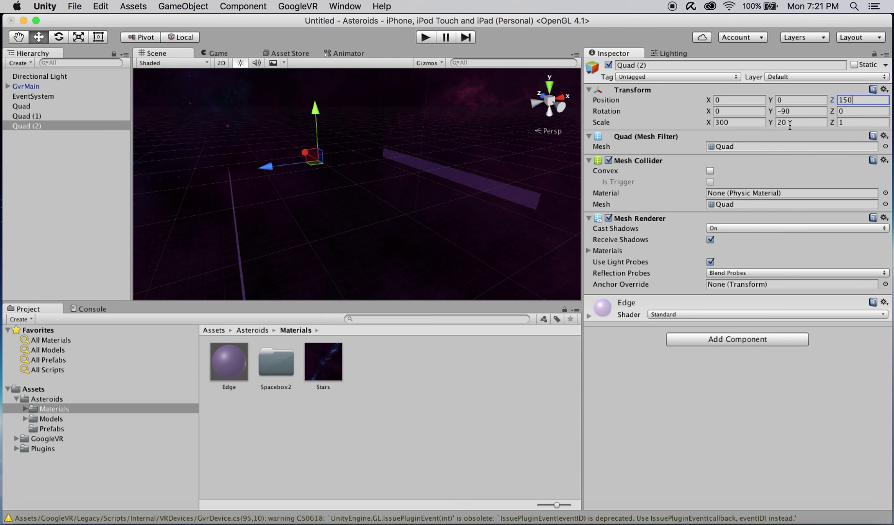
pyautogui.click(797, 112)
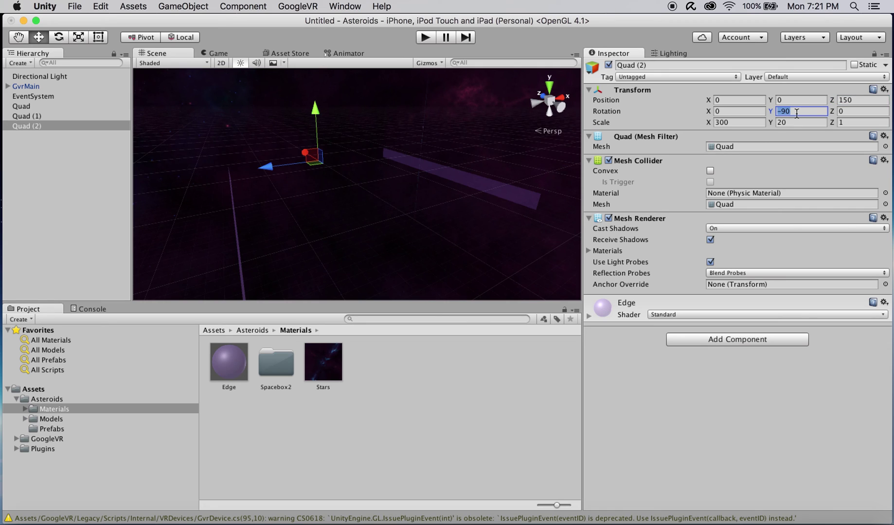
# Step: Set Quad (2) Rotation Y to 0, then duplicate it as Quad (3) at Z -150, Rotation Y 180
pyautogui.write('0')
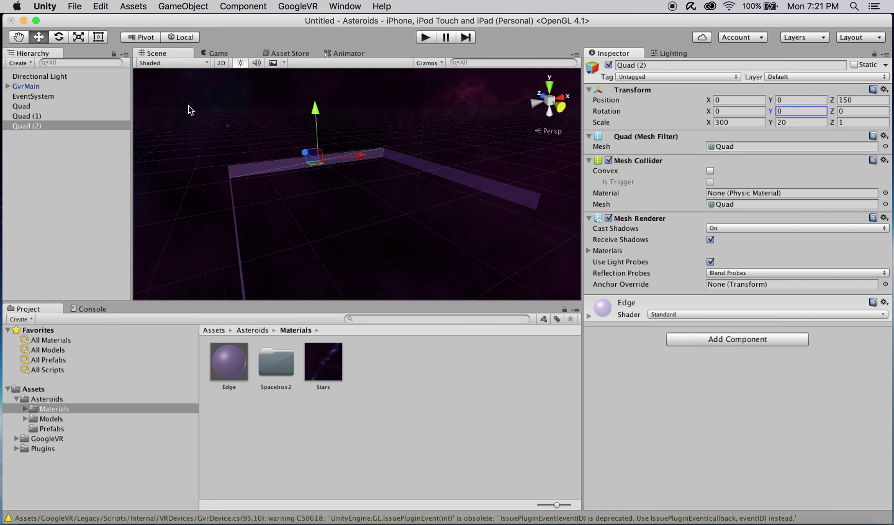
pyautogui.rightClick(103, 125)
pyautogui.click(140, 173)
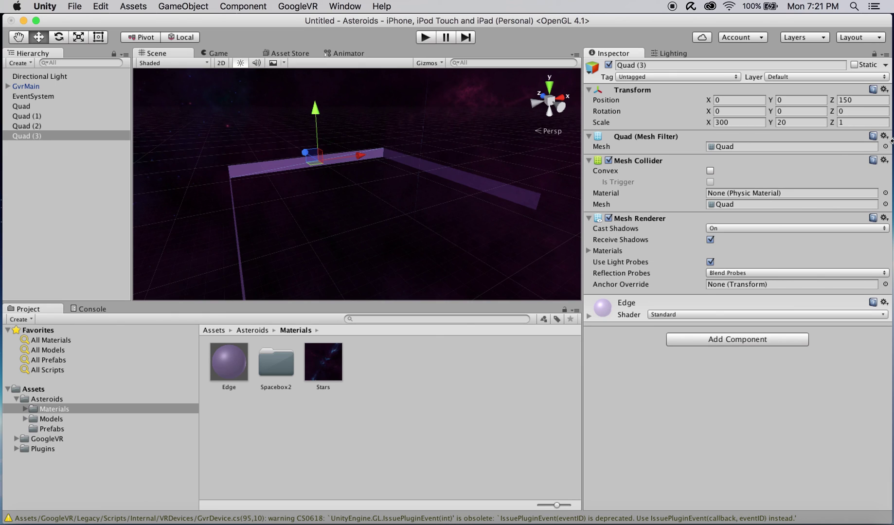
pyautogui.click(841, 100)
pyautogui.click(841, 101)
pyautogui.write('-')
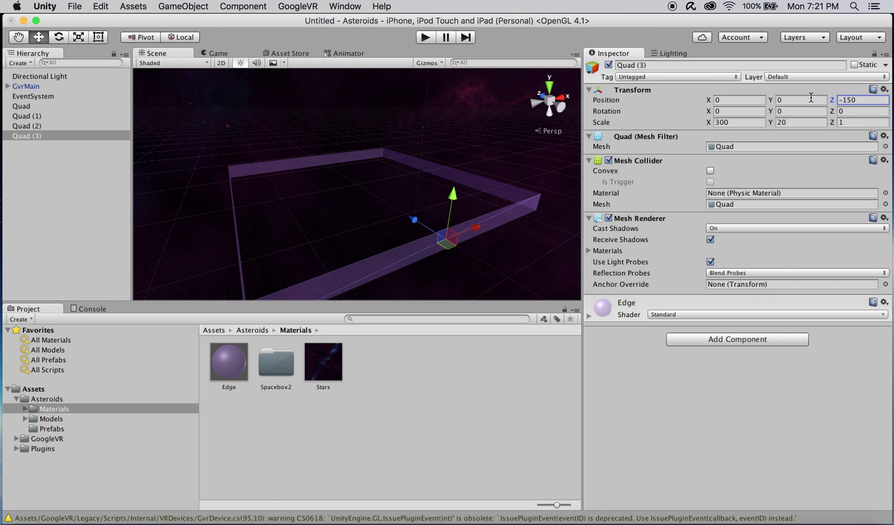
pyautogui.click(797, 111)
pyautogui.write('180')
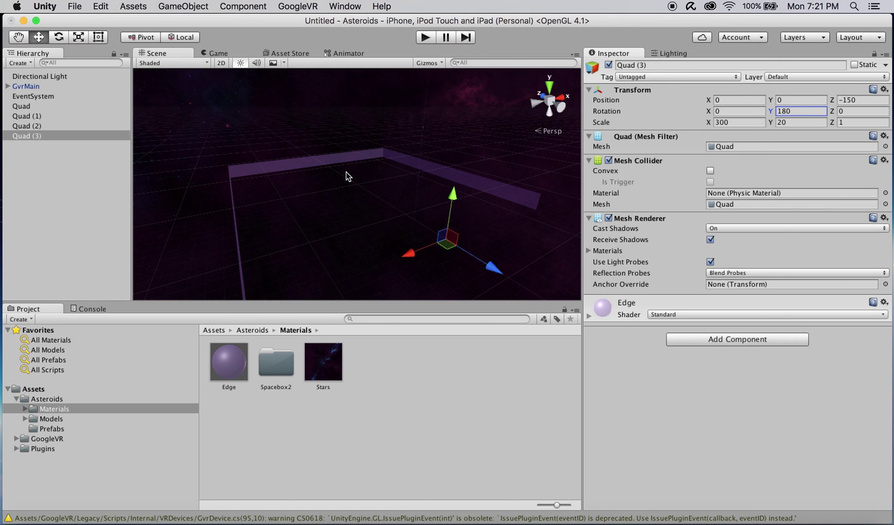
pyautogui.keyDown('alt'); pyautogui.moveTo(345, 176); pyautogui.dragTo(683, 201); pyautogui.keyUp('alt')
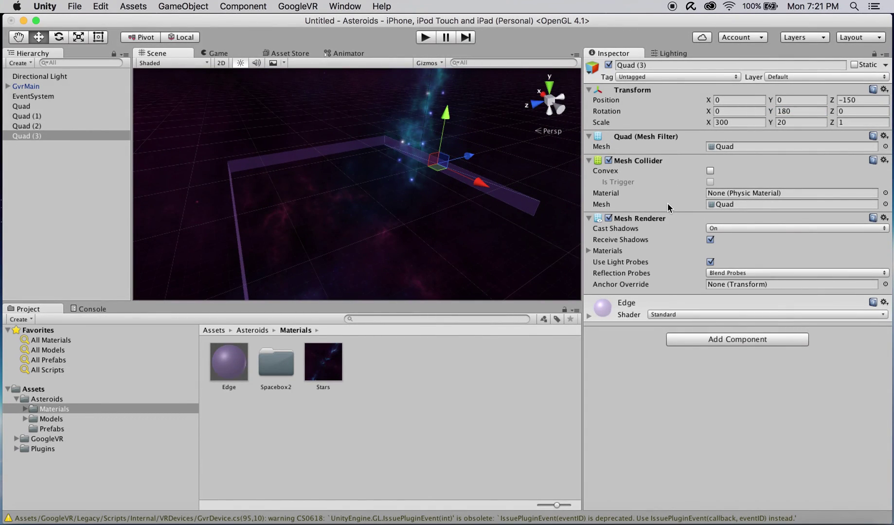